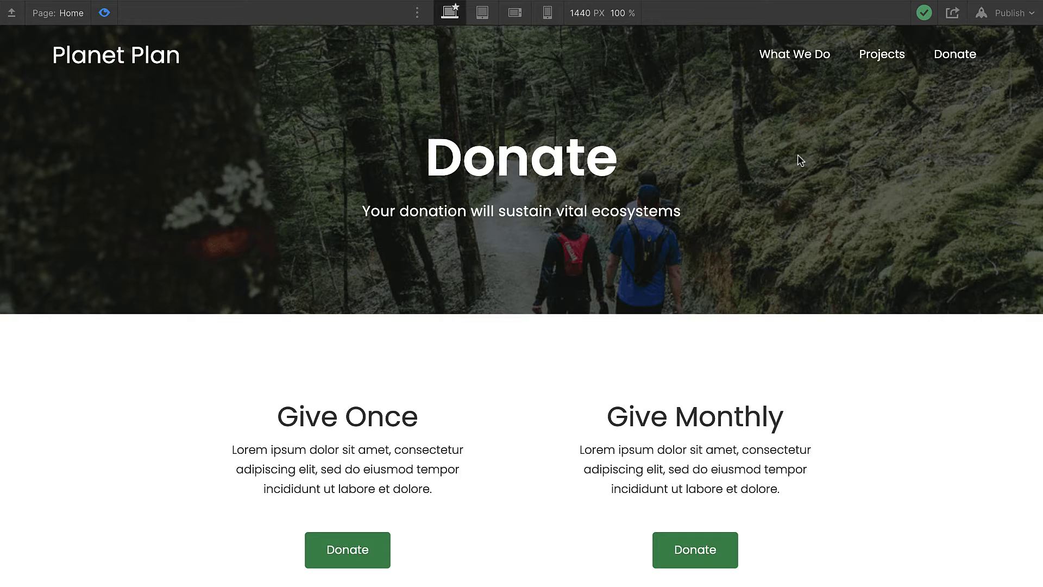
Scroll through the Planet Plan preview to review the Donate hero and Give Once/Monthly sections.
scroll(799, 159, "down", 3)
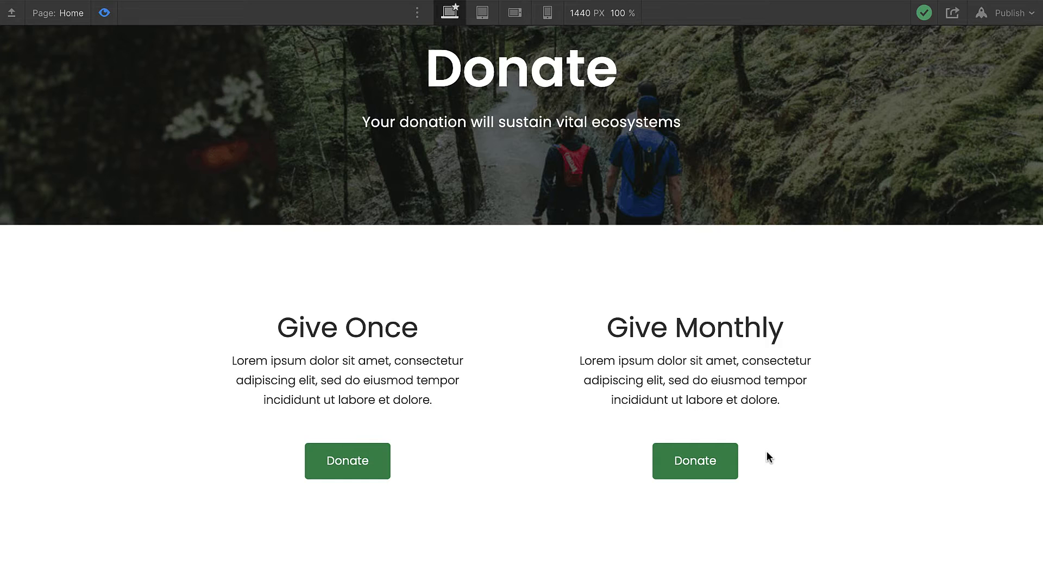
scroll(767, 451, "up", 2)
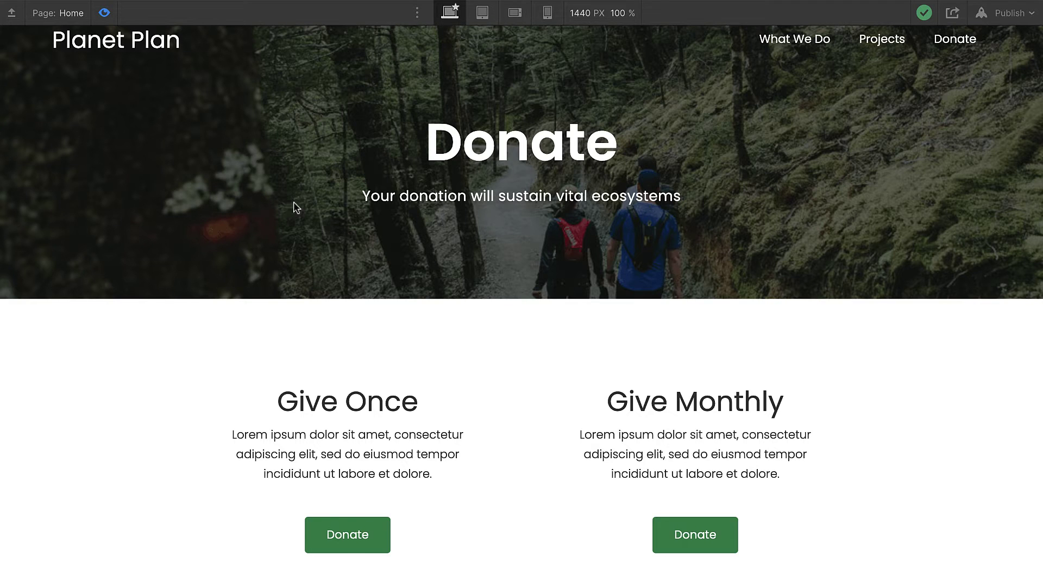
Leave preview and inspect the Give Once Donate button's settings: empty link URL, no attributes.
left_click(103, 13)
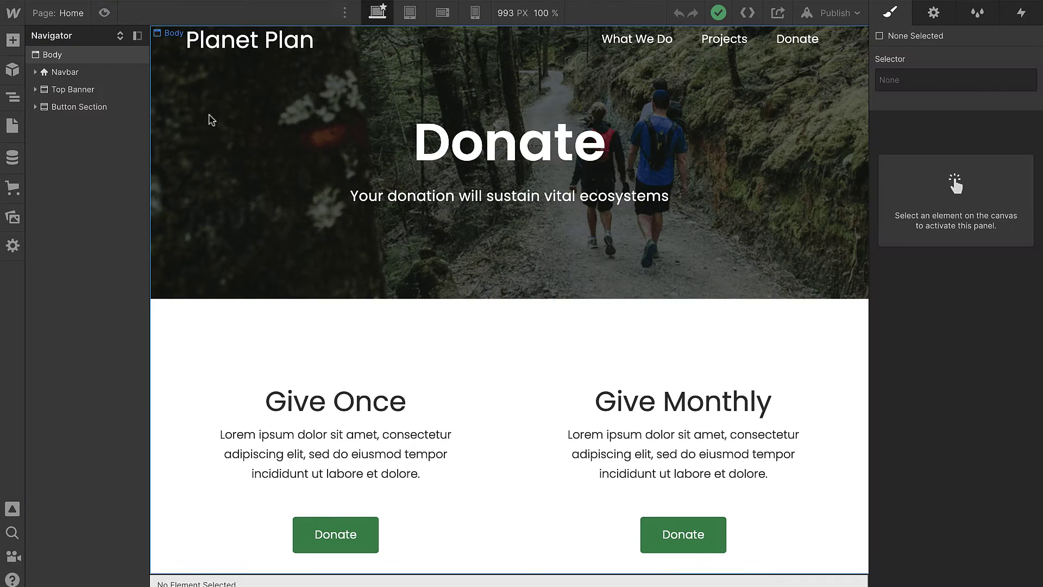
scroll(368, 341, "down", 3)
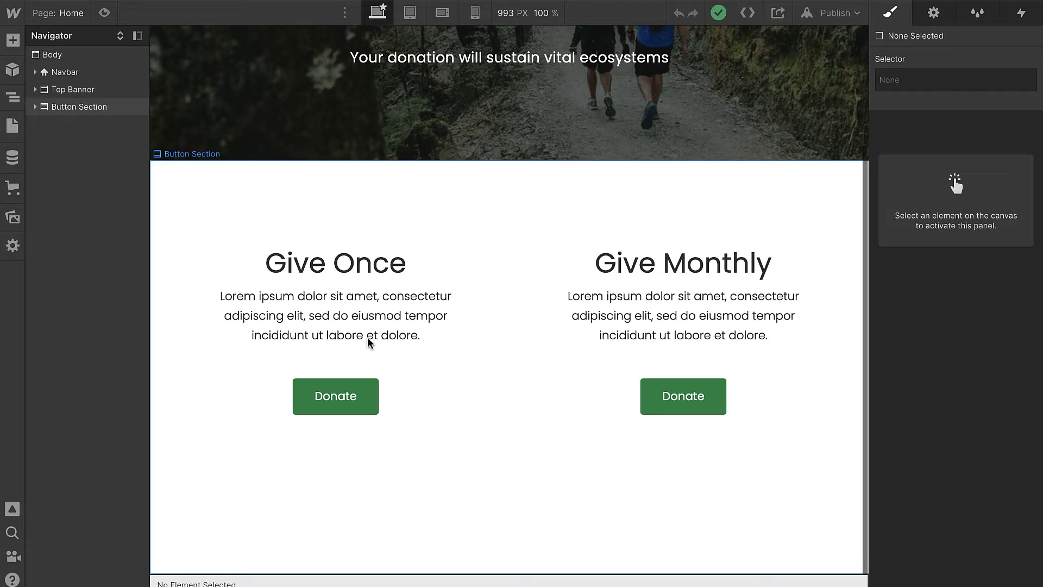
left_click(349, 396)
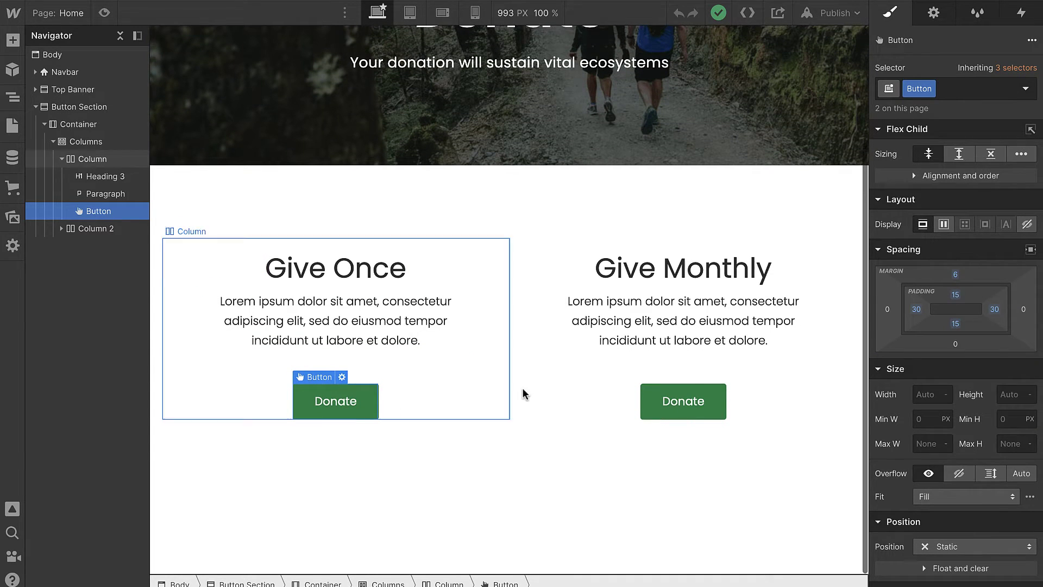
left_click(933, 14)
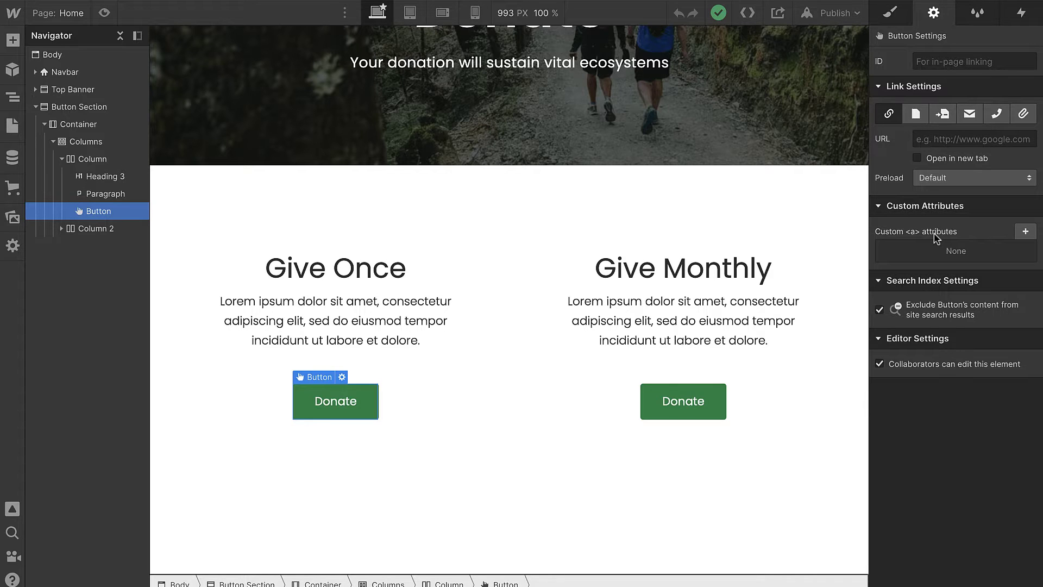
scroll(623, 217, "up", 3)
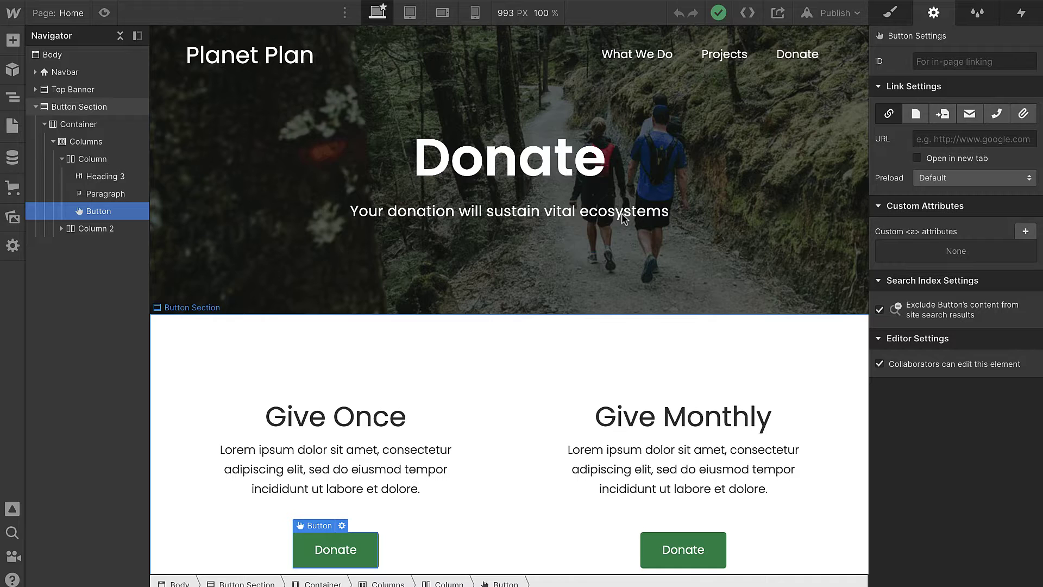
left_click(11, 16)
Go to Project Settings > Custom Code and place the caret in the empty Head Code box.
left_click(70, 54)
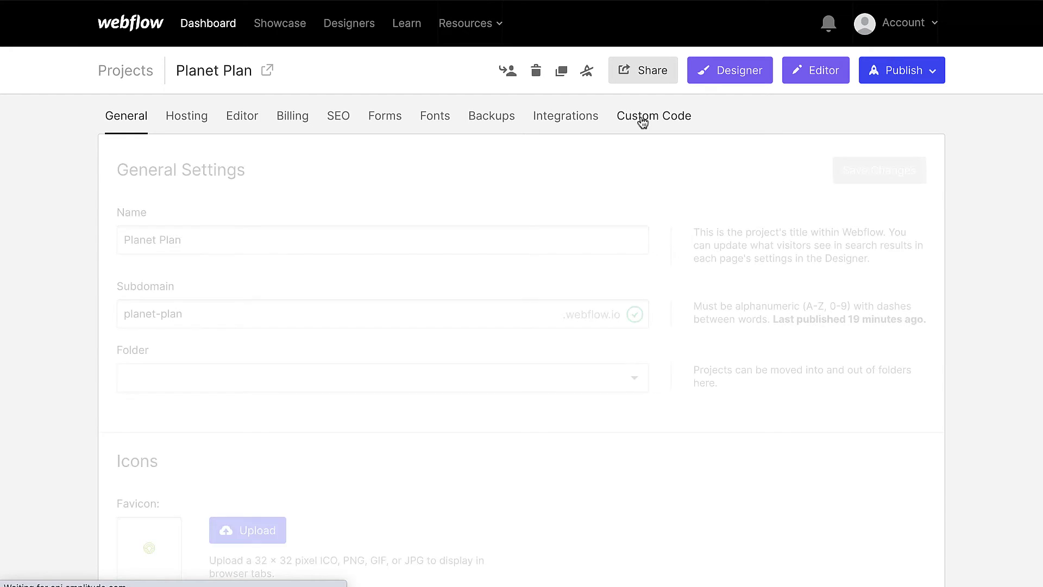
left_click(643, 118)
left_click(201, 372)
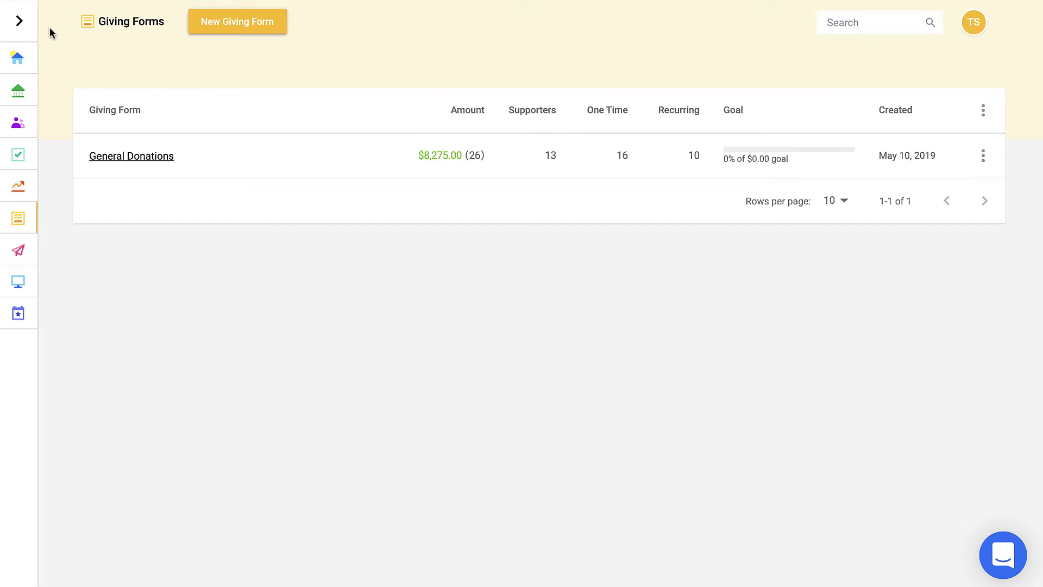
Copy the Funraise Aware Code from the General Donations form's Publish > Button Launcher page.
left_click(30, 27)
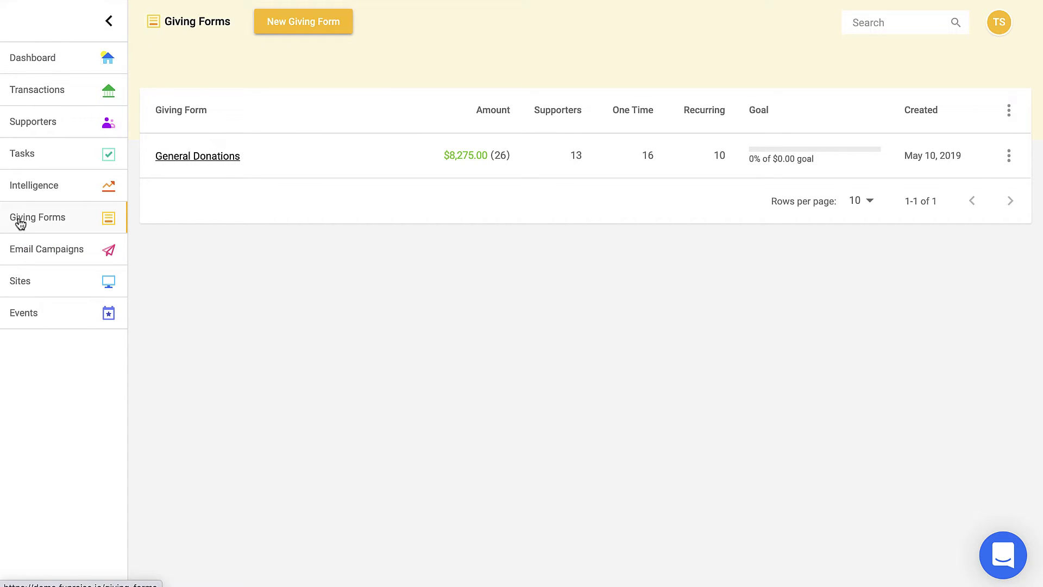
left_click(112, 22)
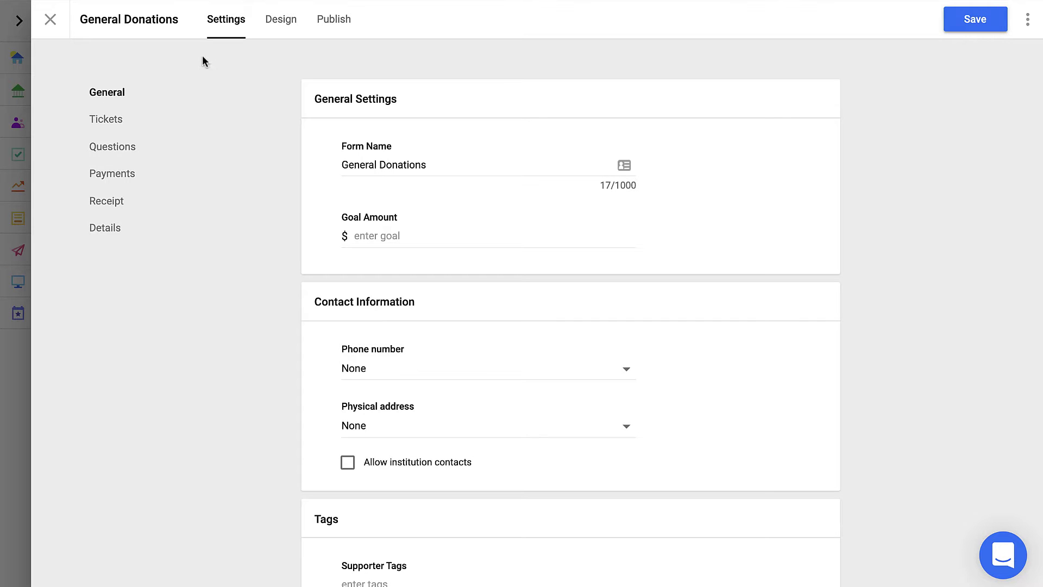
left_click(280, 21)
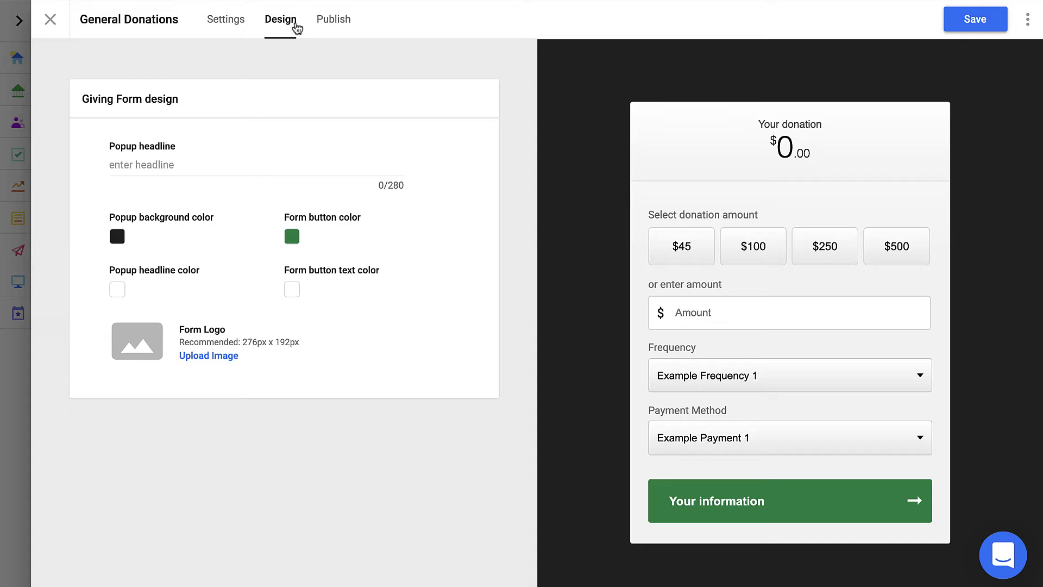
left_click(334, 24)
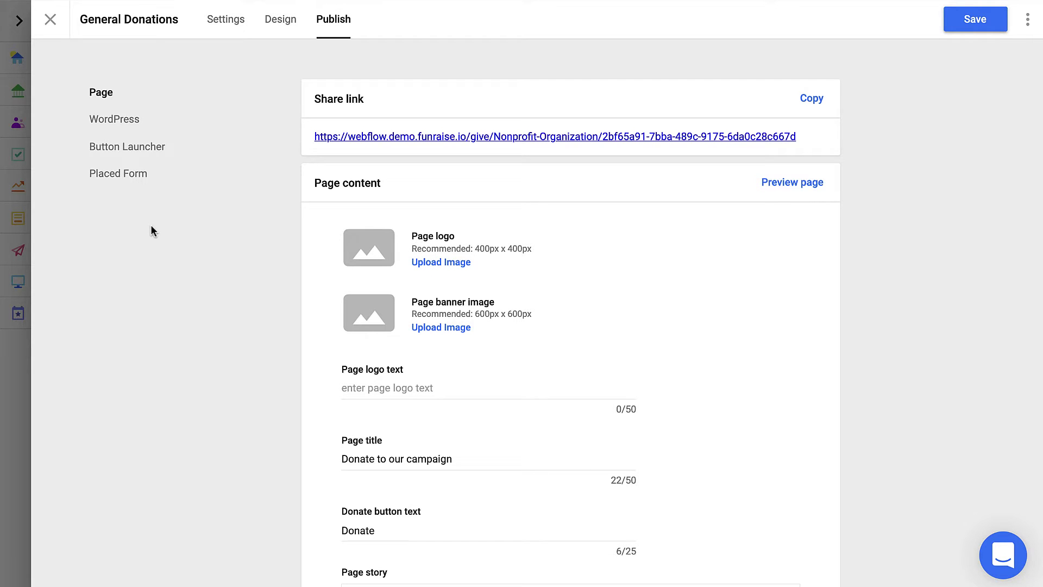
left_click(155, 147)
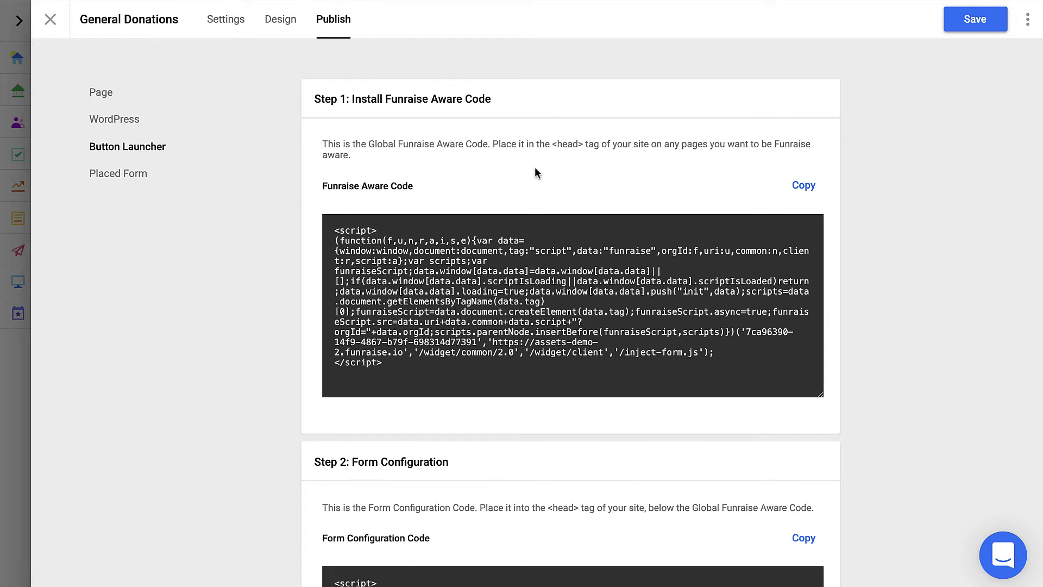
left_click(803, 187)
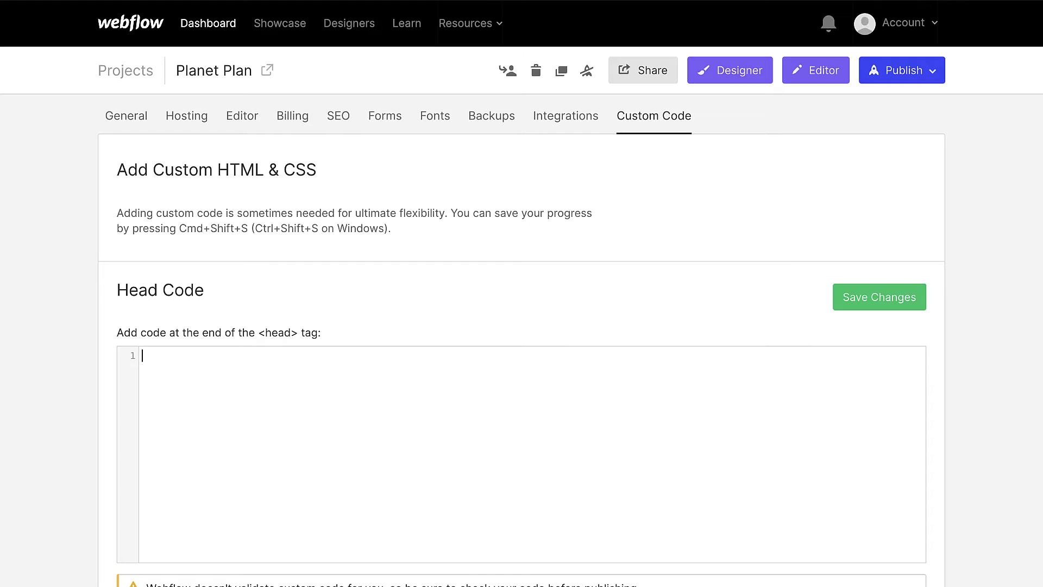
Paste the Funraise Aware Code script into lines 1–3 of the Head Code editor.
left_click(236, 371)
key("ctrl+v")
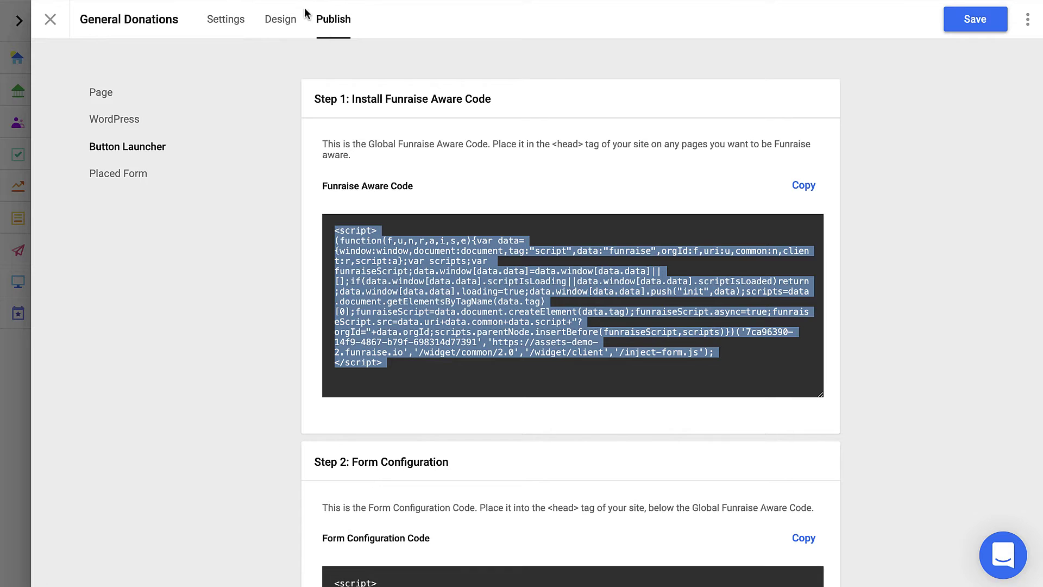
Copy the Step 2 Form Configuration Code for form 498 from the Button Launcher page.
left_click(468, 313)
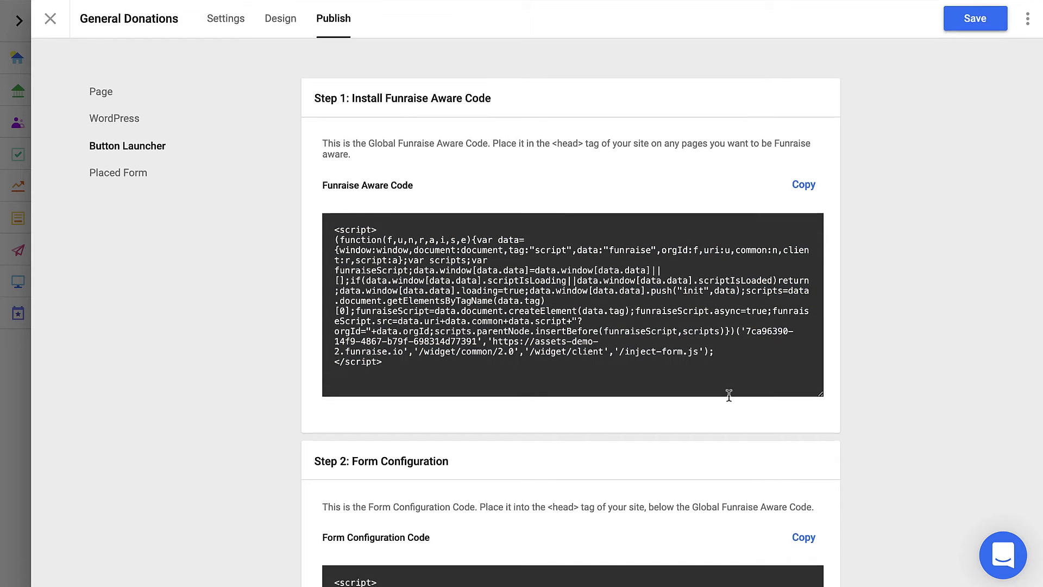
scroll(724, 395, "down", 3)
scroll(724, 396, "down", 1)
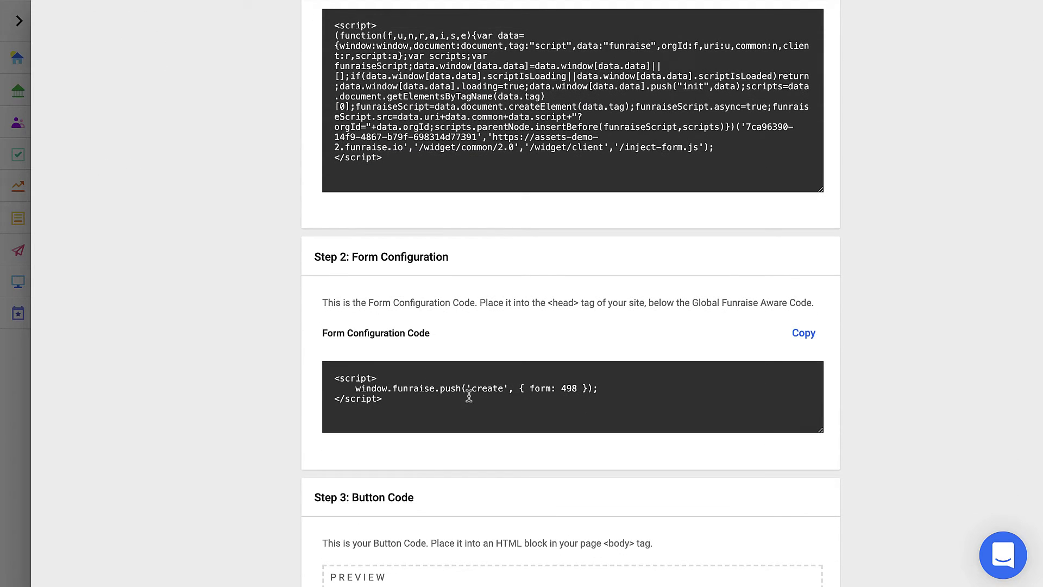
left_click(804, 333)
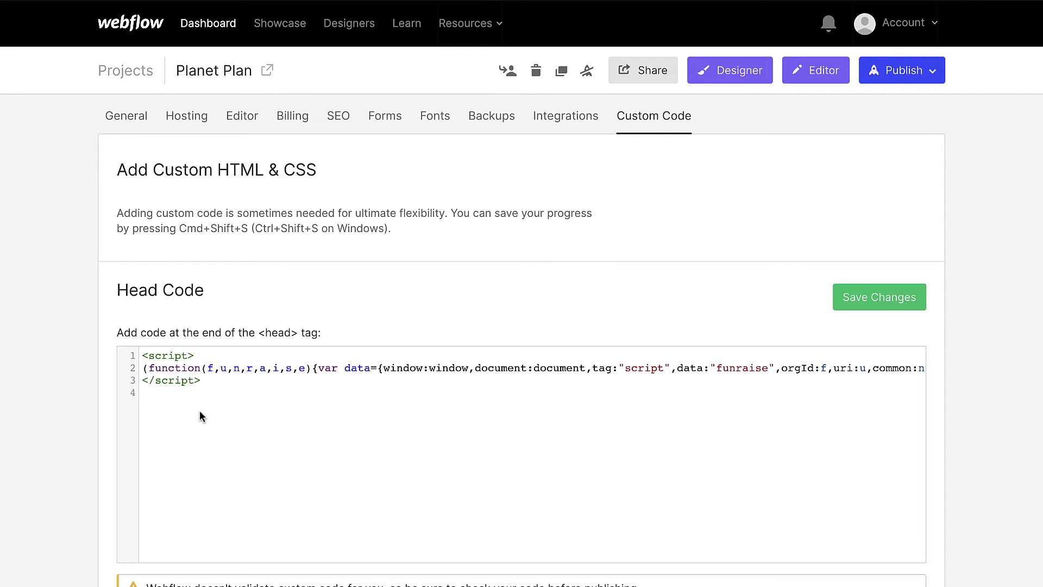
Paste the form 498 configuration script on line 4 of Head Code and save the changes.
left_click(196, 396)
key("ctrl+v")
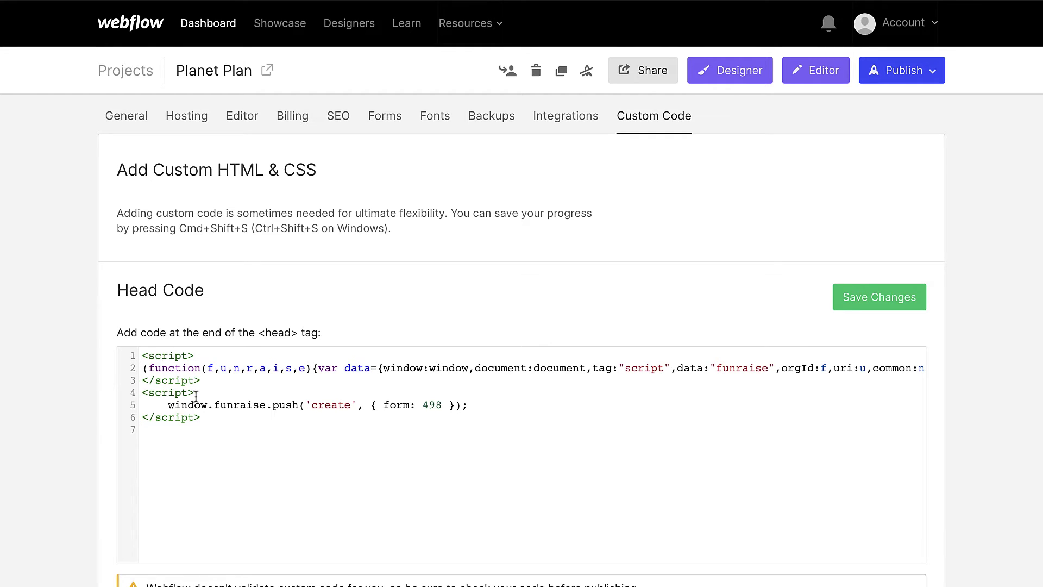
left_click_drag(215, 417, 106, 387)
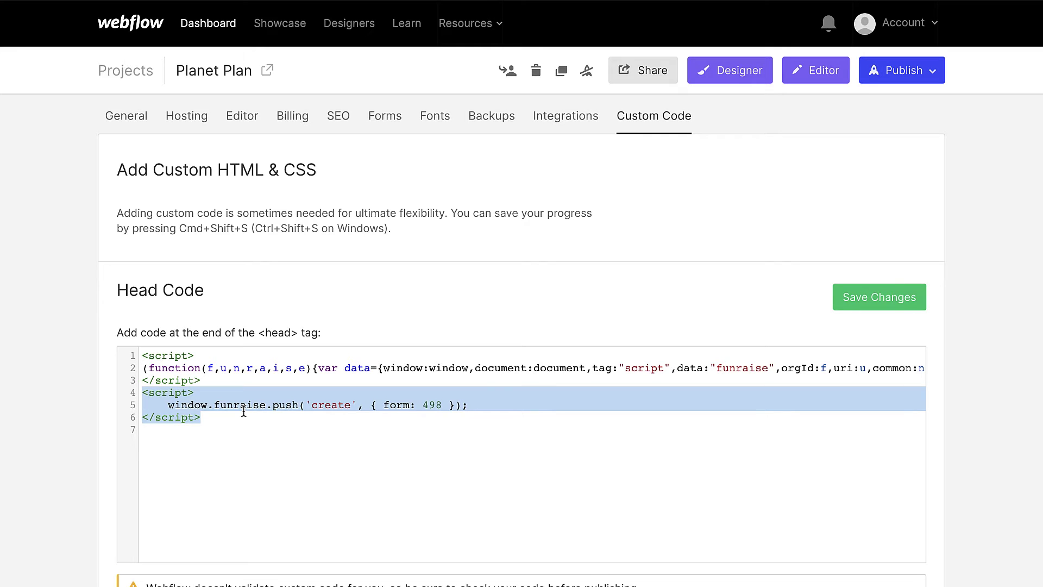
left_click(473, 405)
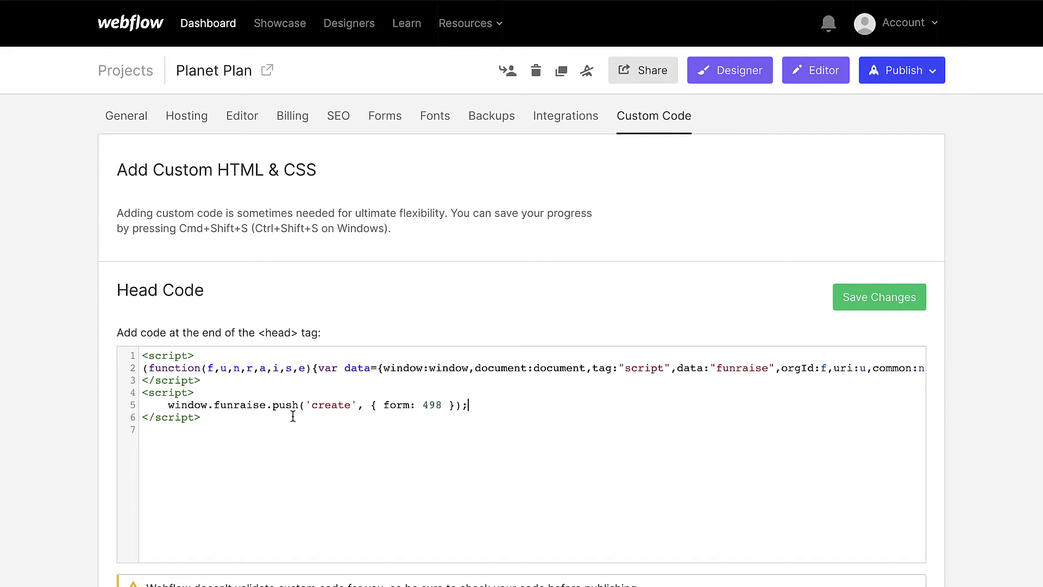
left_click(876, 302)
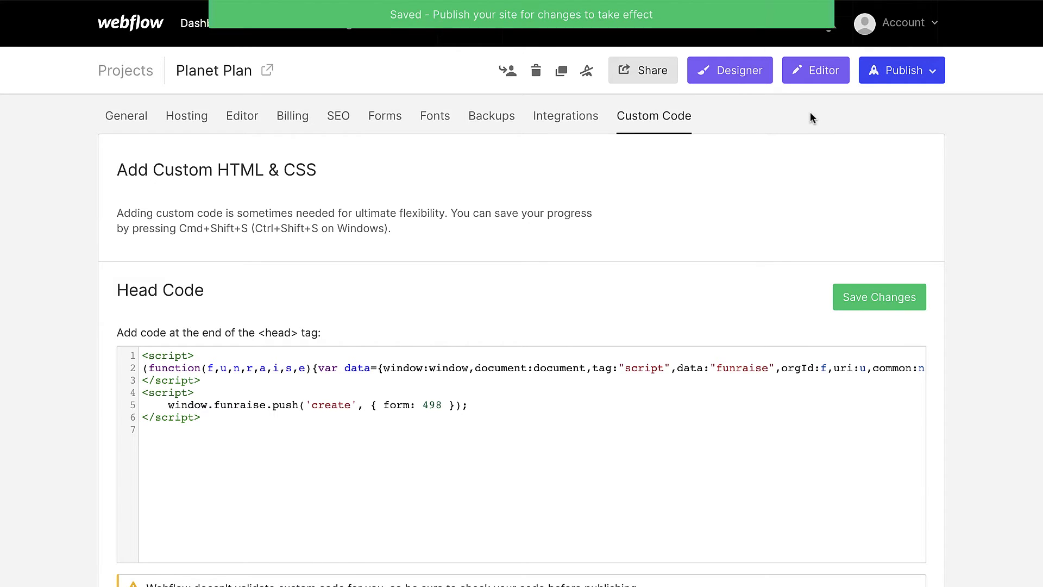
left_click(727, 75)
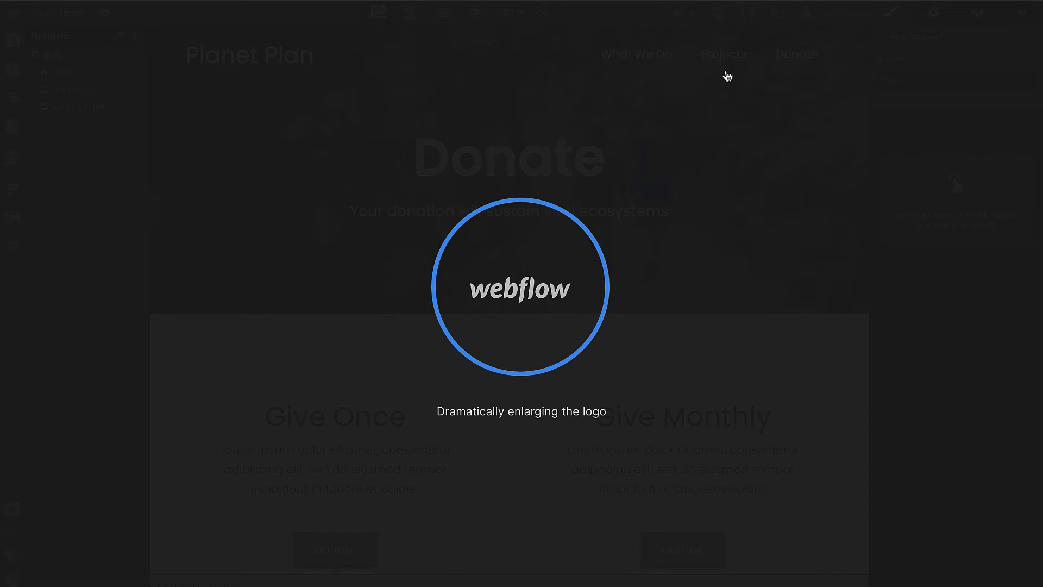
Start a new custom attribute on the Give Once Donate button in its element settings.
scroll(706, 280, "down", 3)
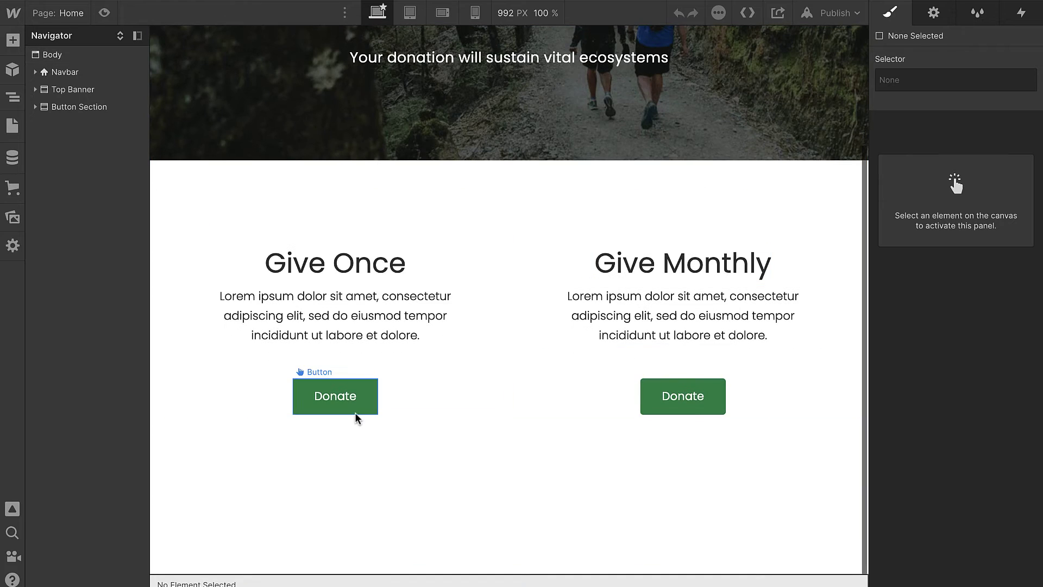
left_click(354, 393)
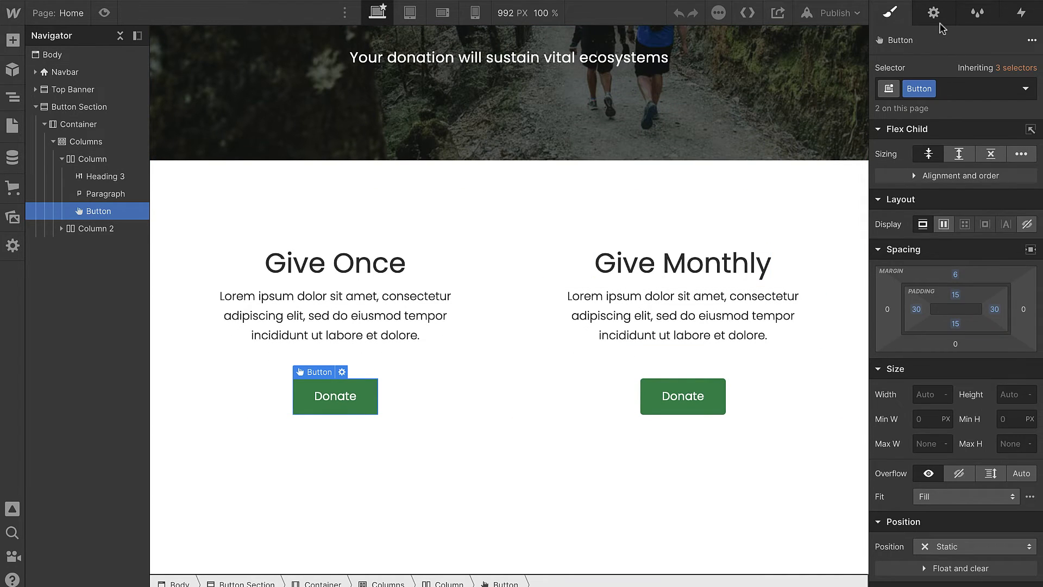
left_click(938, 17)
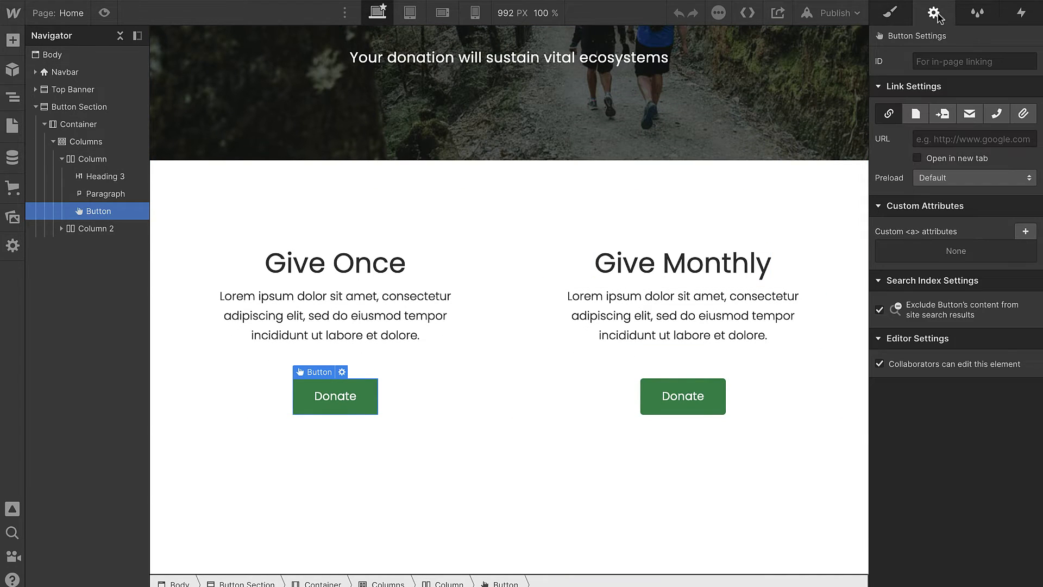
left_click(1025, 232)
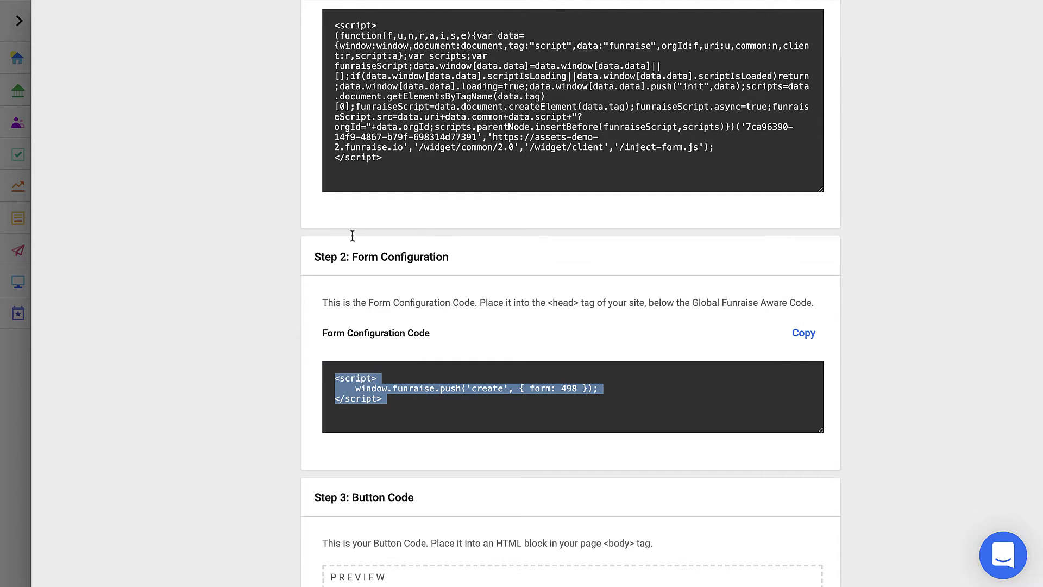
left_click(286, 276)
scroll(289, 282, "down", 10)
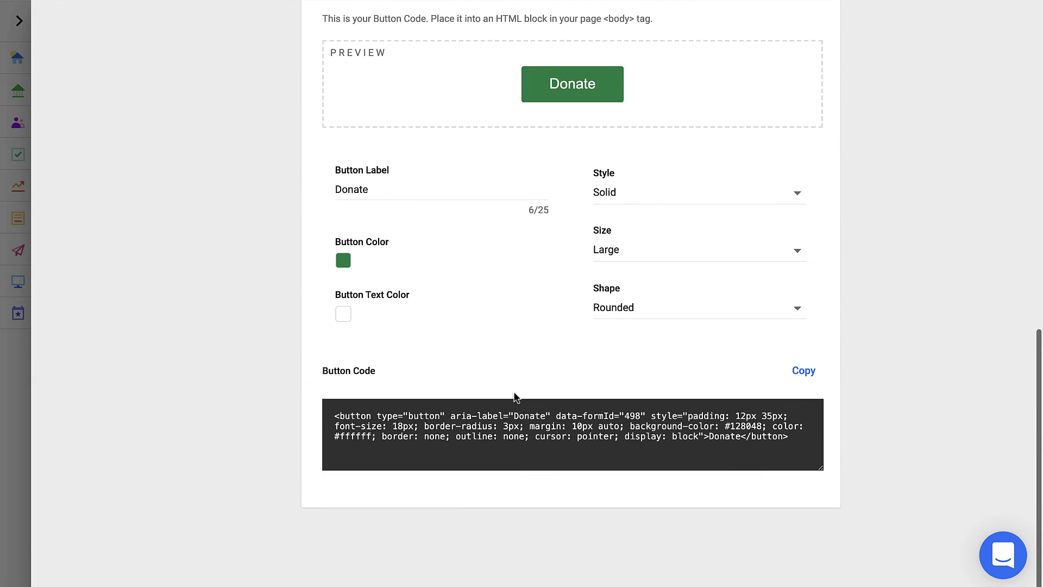
Select the data-formId attribute name in Funraise's Step 3 Button Code for copying.
left_click_drag(336, 416, 798, 459)
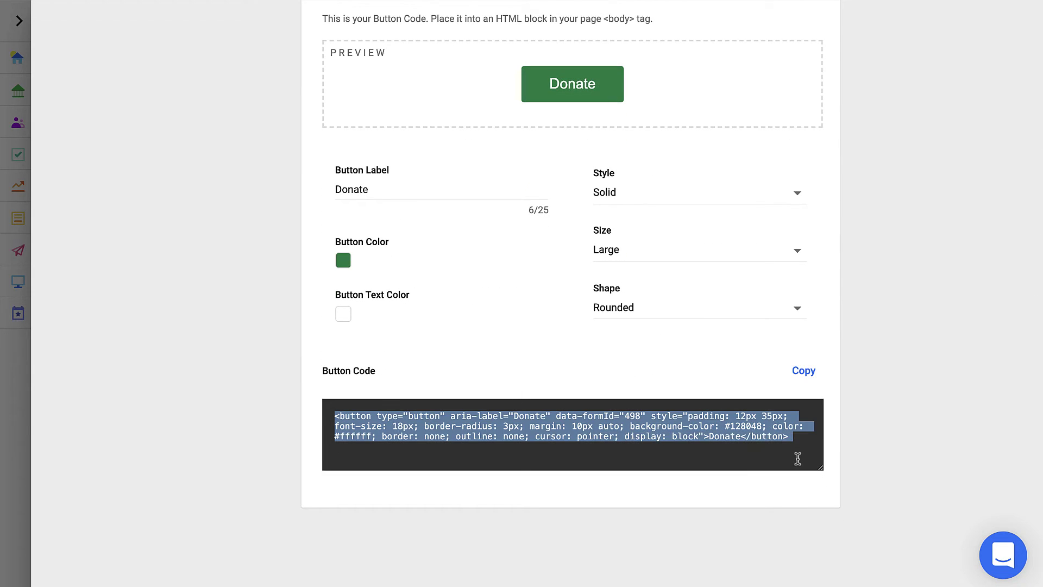
left_click(806, 435)
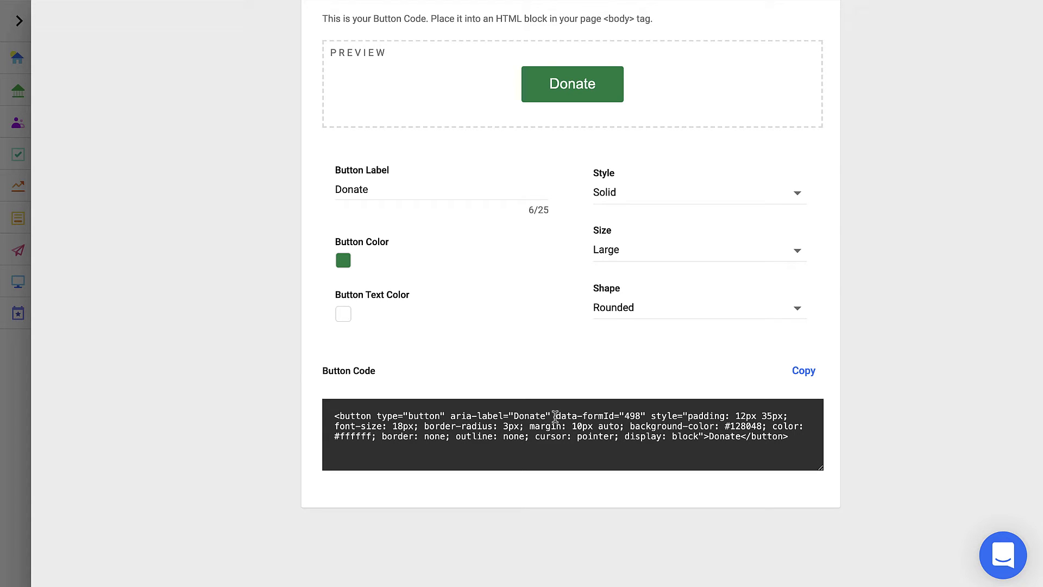
left_click_drag(555, 417, 643, 417)
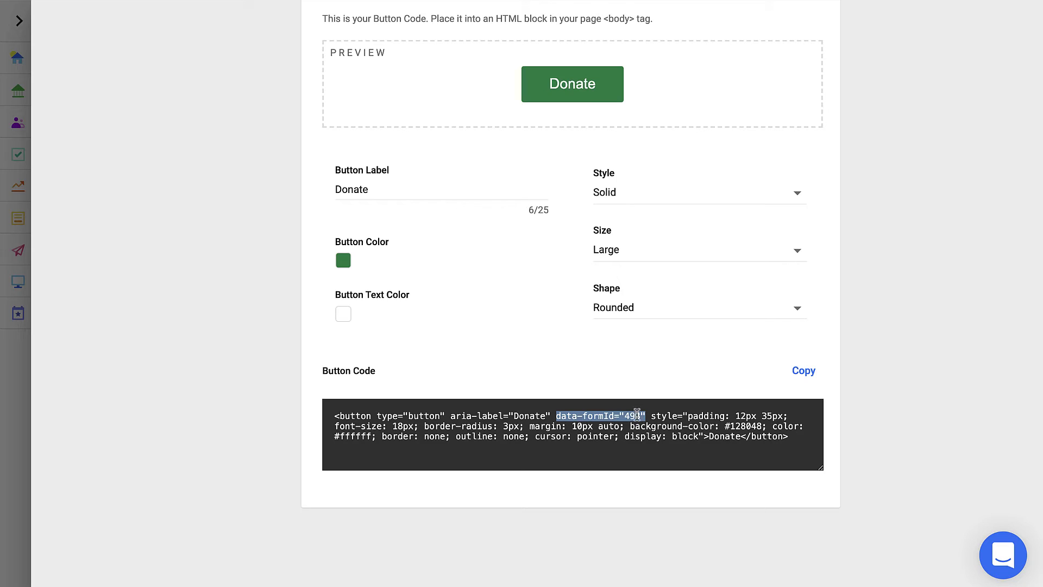
double_click(634, 417)
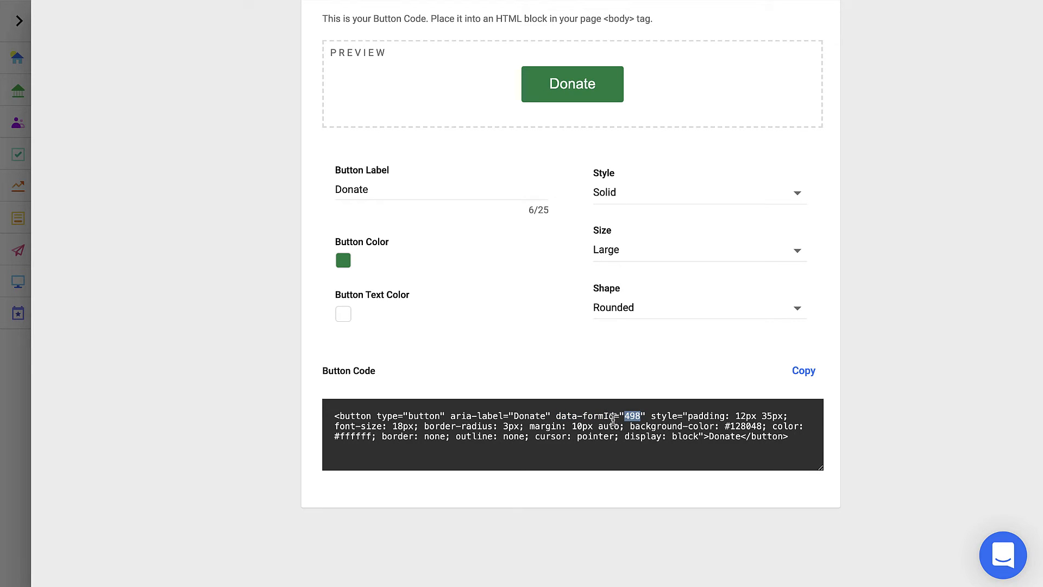
left_click_drag(614, 417, 556, 416)
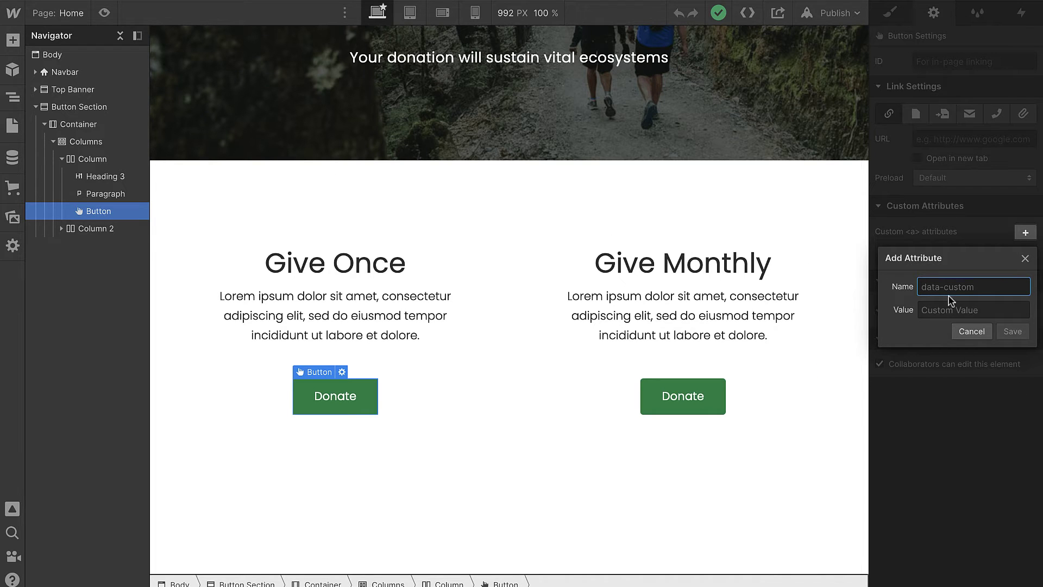
Save a data-formId attribute with value 498 on the Give Once Donate button.
key("ctrl+v")
left_click(946, 311)
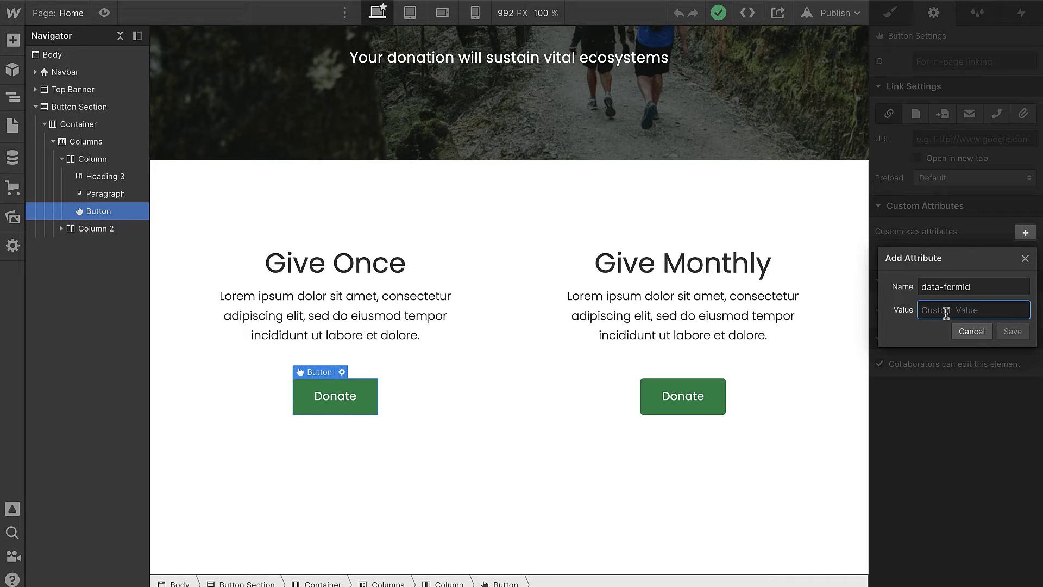
type("498")
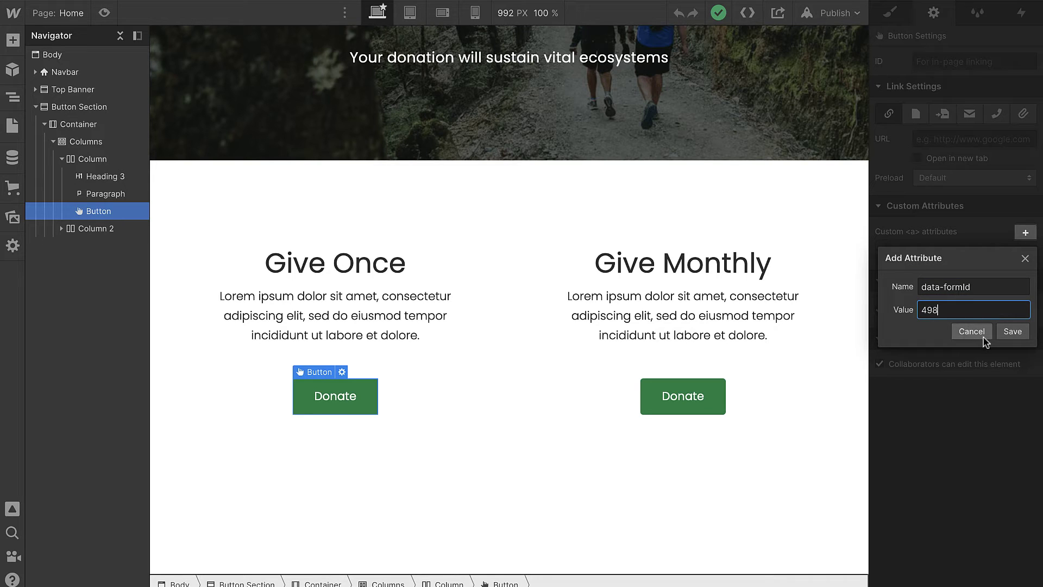
left_click(1015, 332)
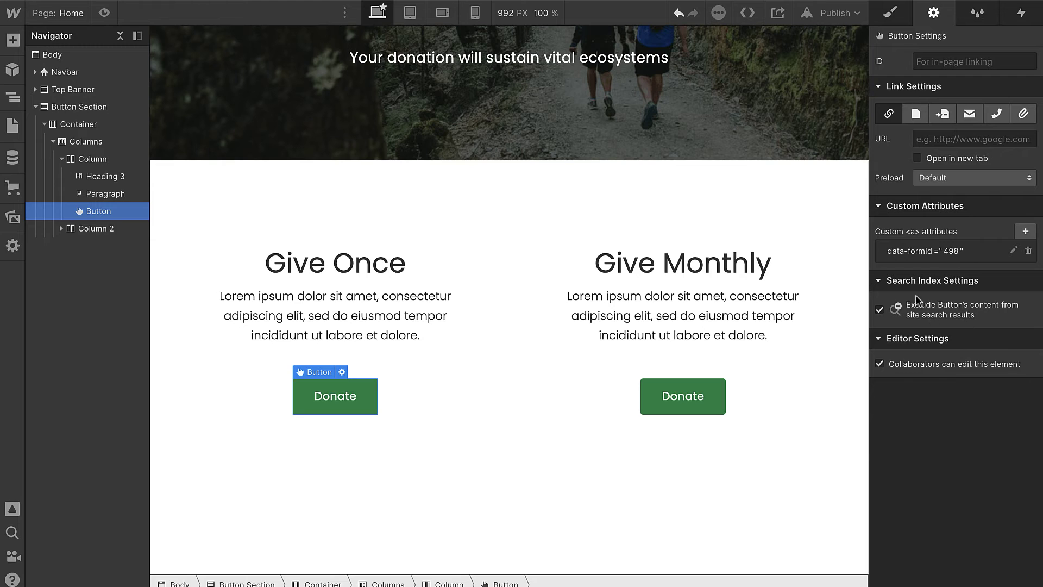
scroll(339, 456, "up", 2)
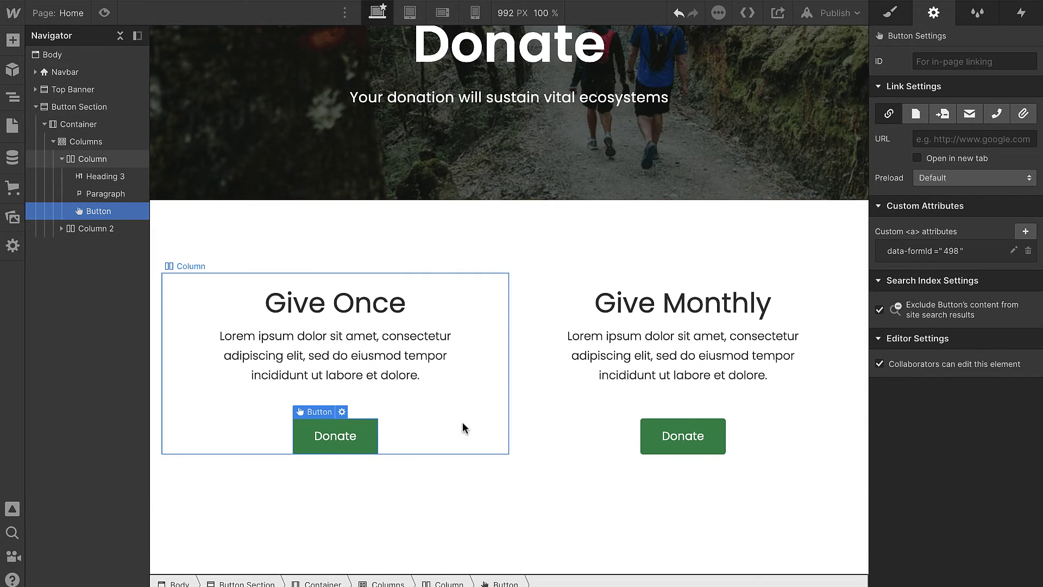
scroll(520, 407, "up", 5)
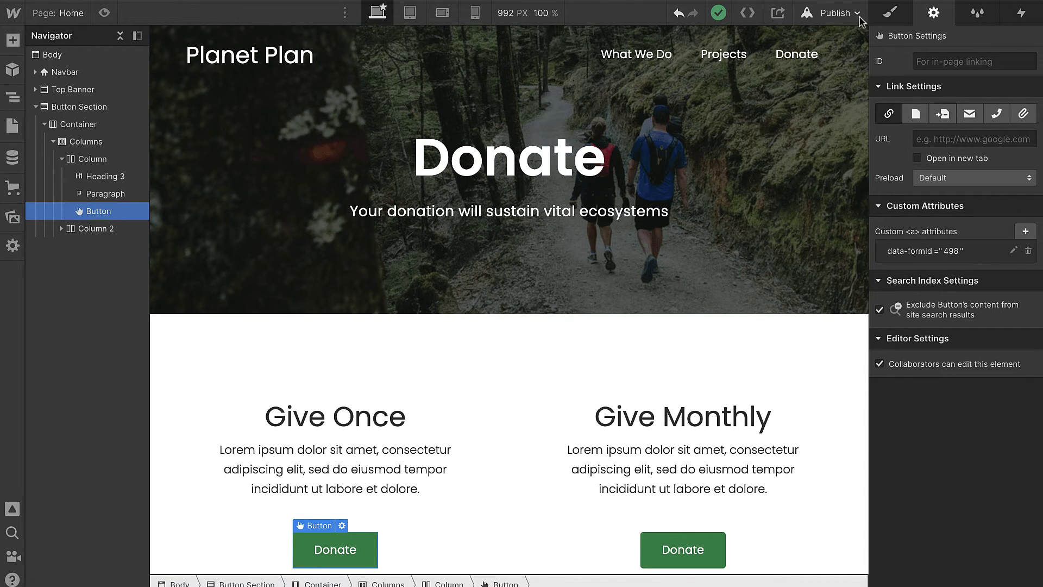
Publish Planet Plan to planet-plan.webflow.io and open the live Donate page in a new tab.
left_click(832, 13)
left_click(802, 196)
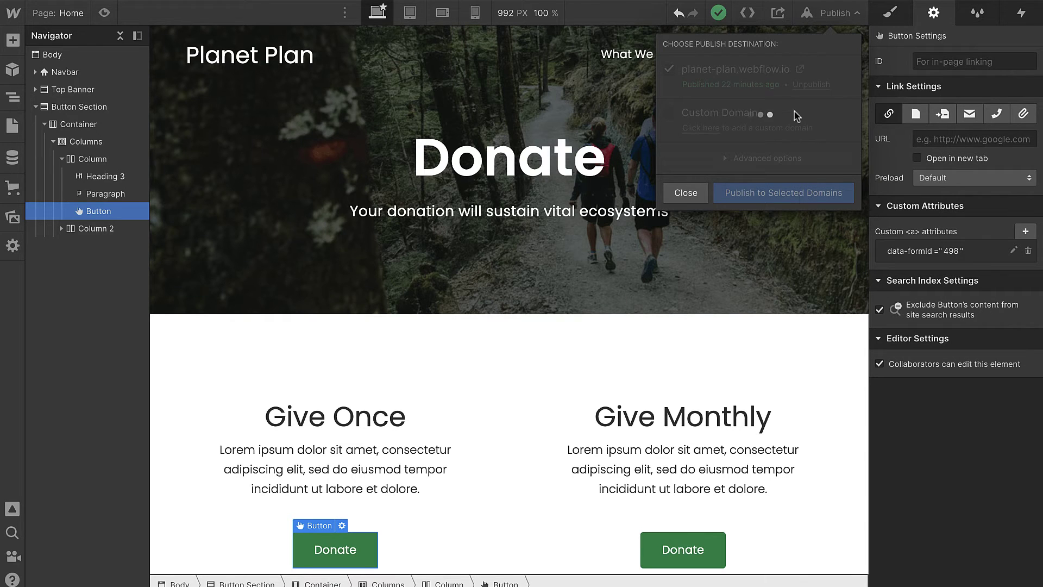
left_click(800, 71)
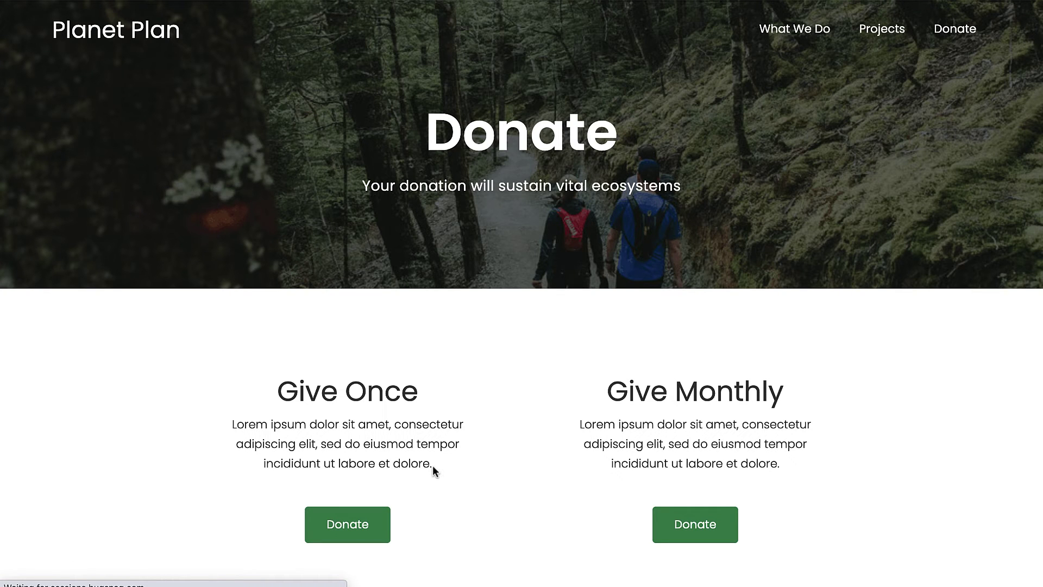
Test the live Give Once button's Funraise form, switching its Frequency to Monthly before closing it.
left_click(364, 523)
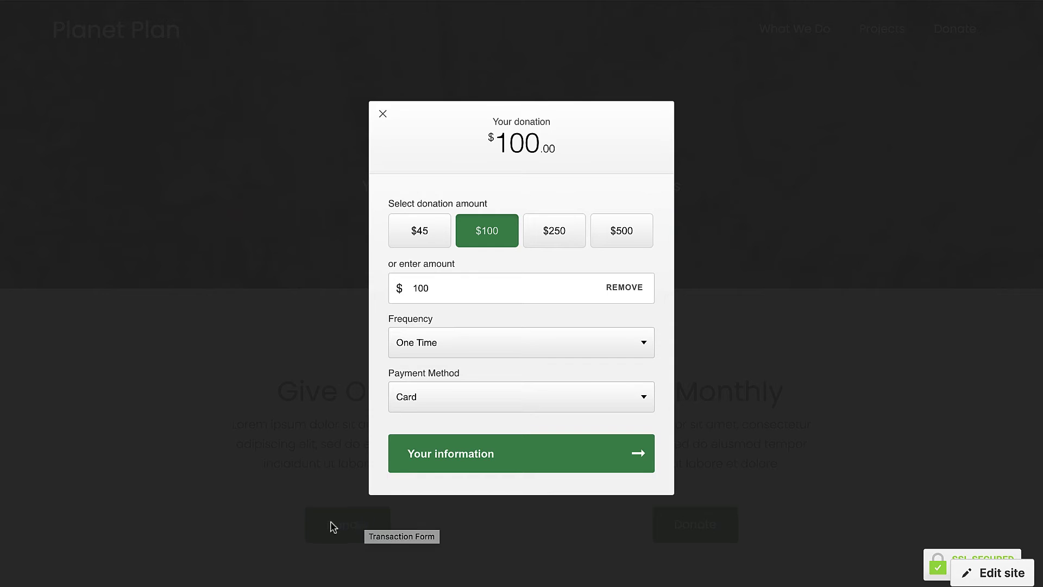
left_click(384, 114)
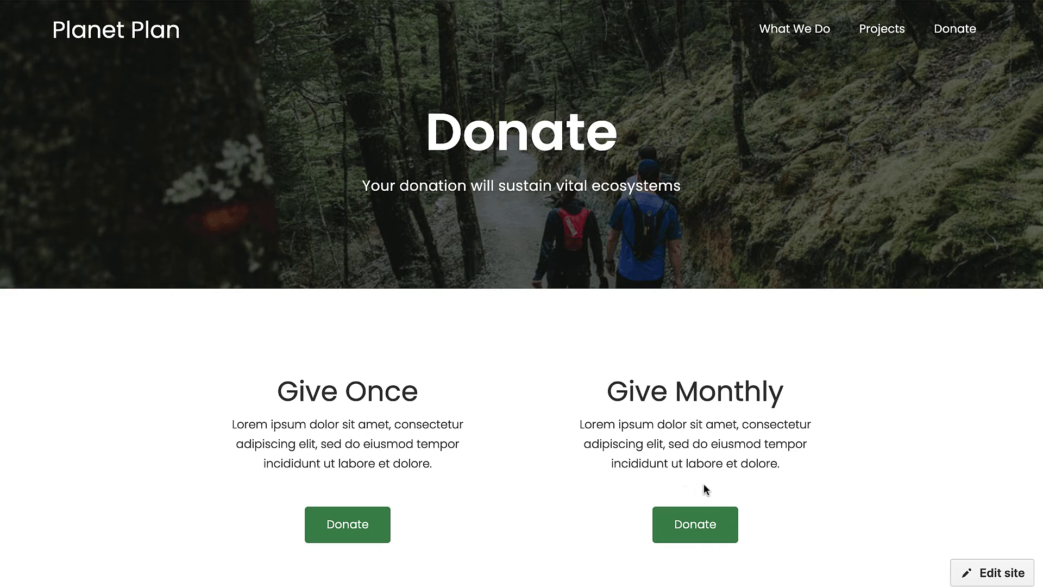
left_click(346, 525)
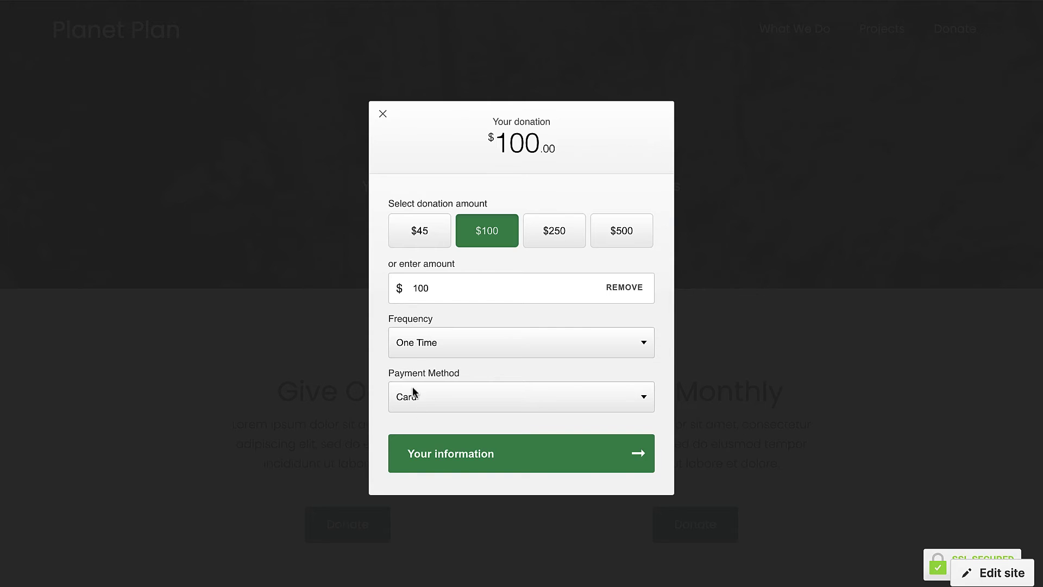
left_click(503, 344)
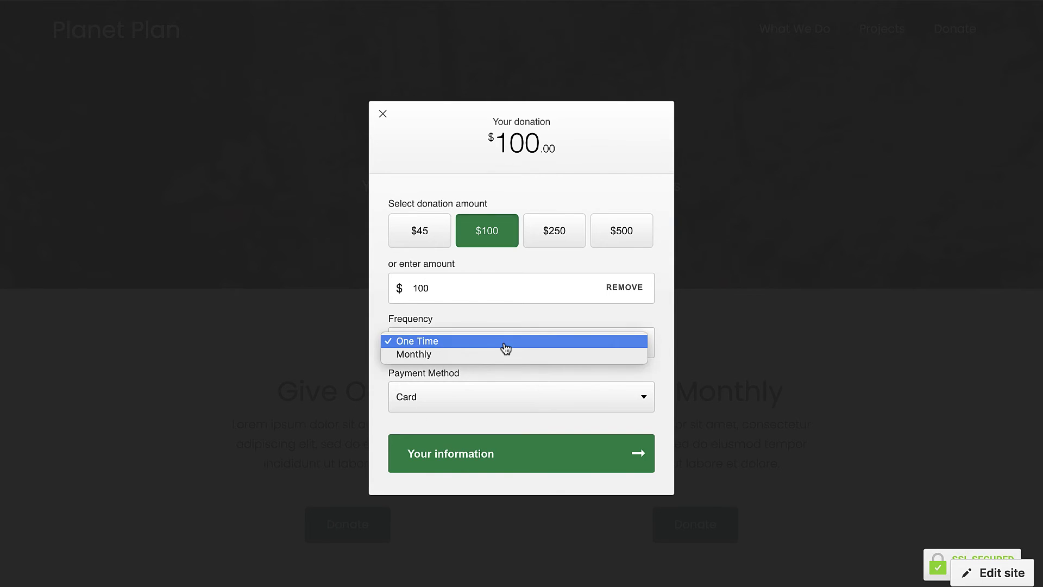
left_click(425, 355)
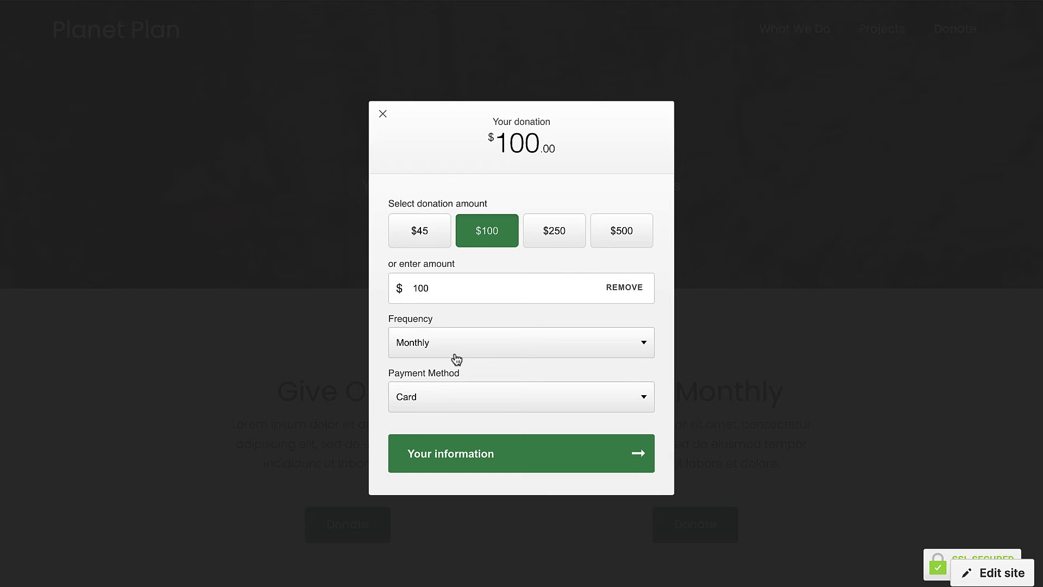
left_click(384, 114)
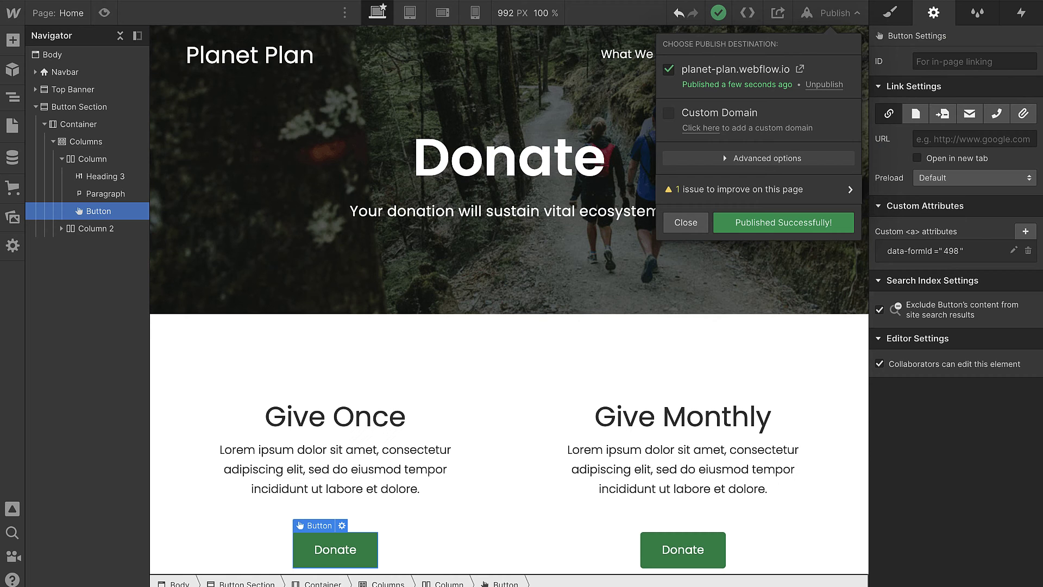
Give the Give Monthly Donate button the custom attribute data-formId with value 498.
left_click(578, 396)
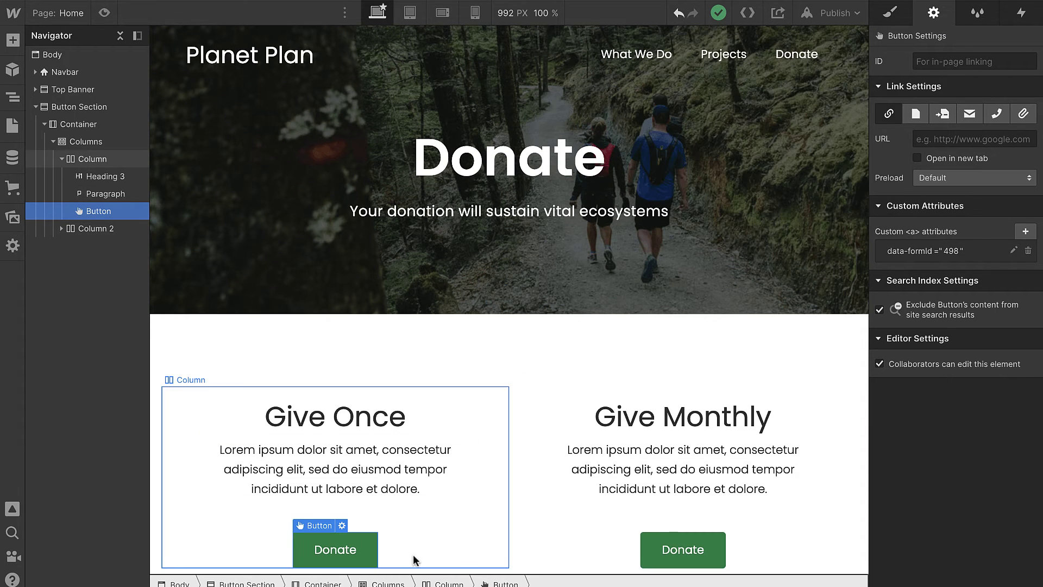
left_click(677, 534)
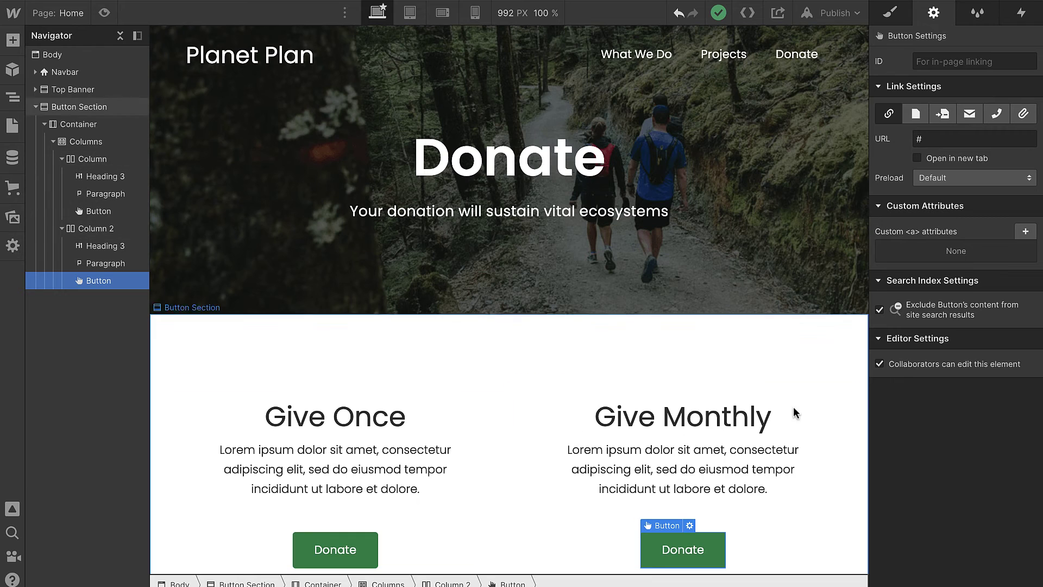
left_click(1025, 232)
type("data-formId")
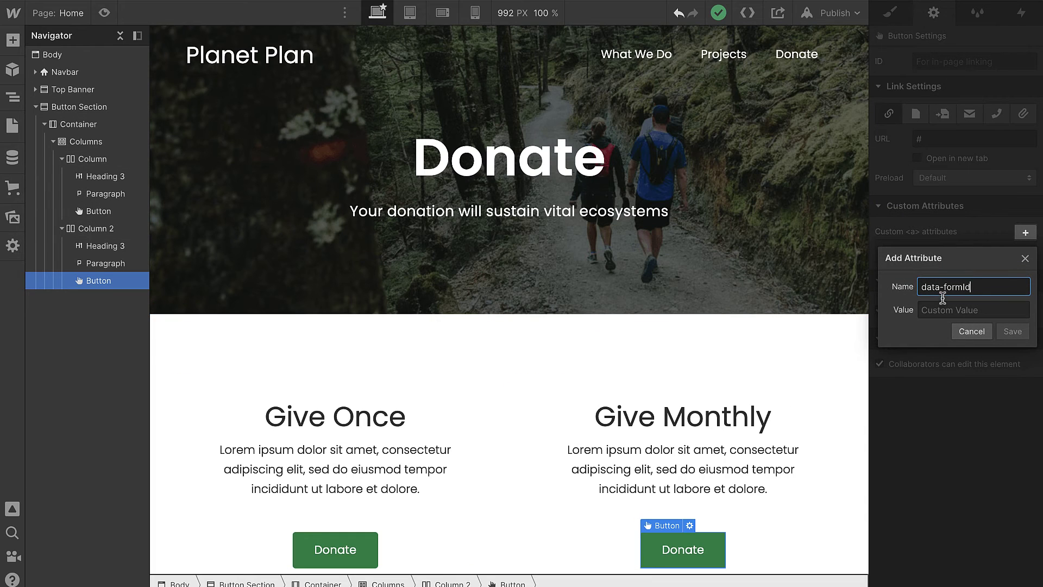
left_click(942, 308)
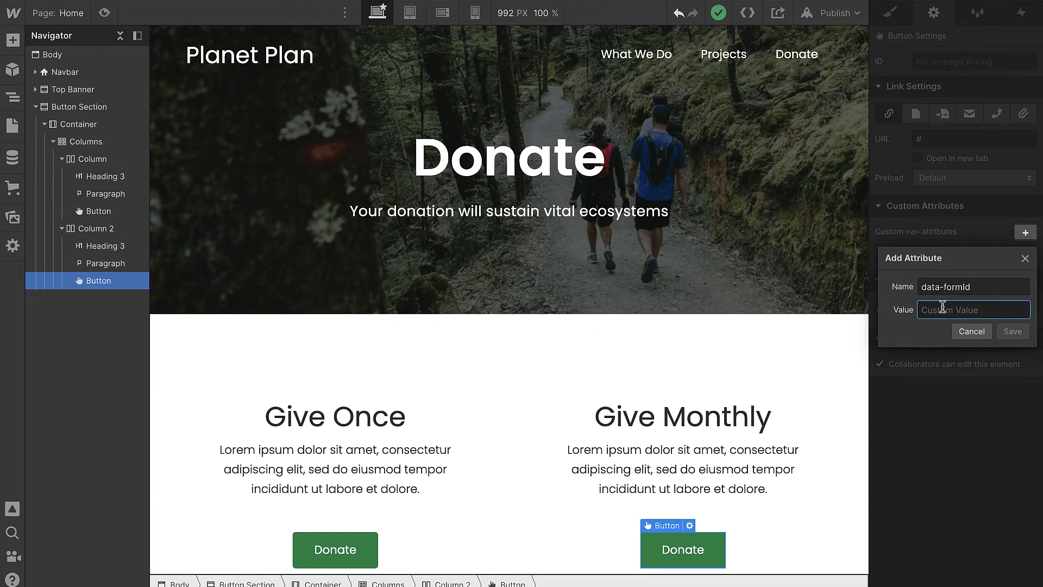
type("498")
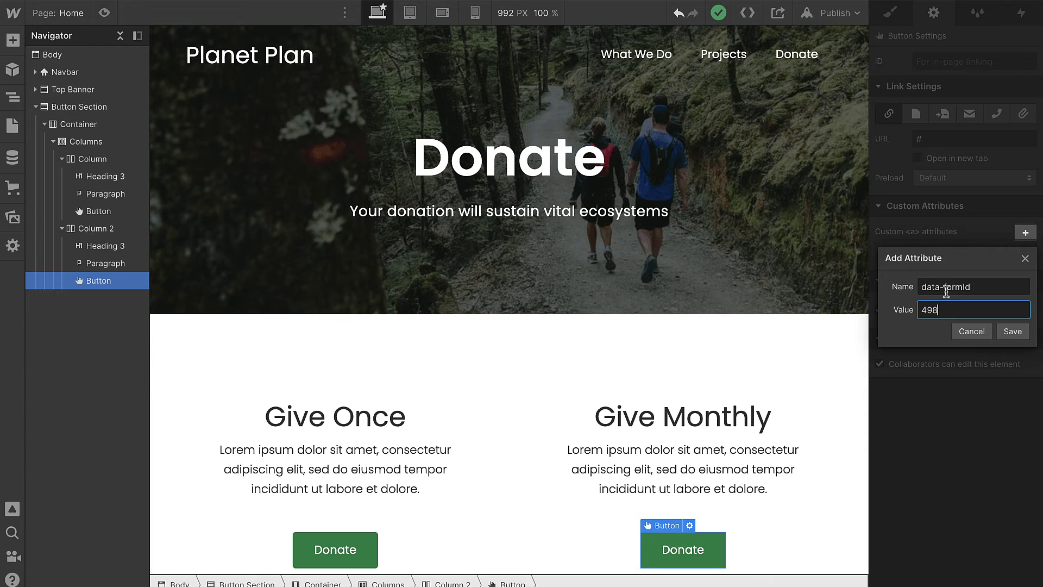
left_click_drag(978, 289, 942, 289)
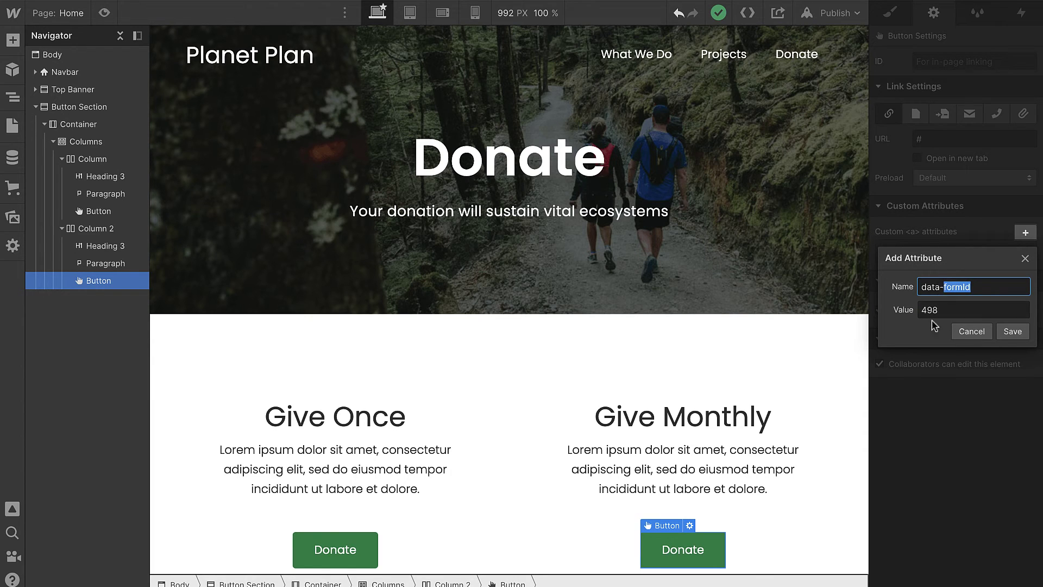
left_click(1012, 333)
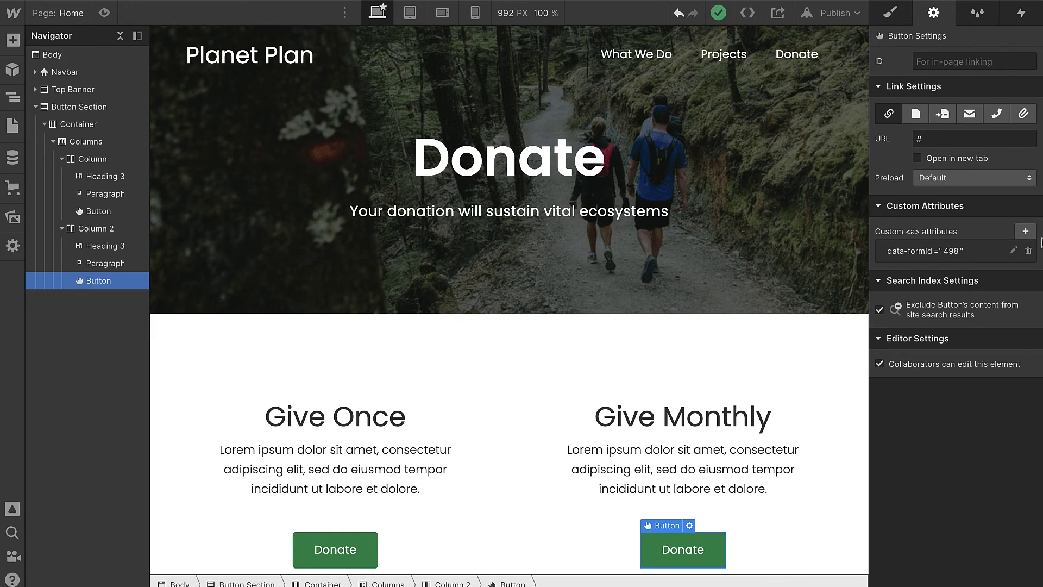
Add a second custom attribute, data-frequency = m, to the Give Monthly button.
left_click(1025, 233)
left_click(973, 281)
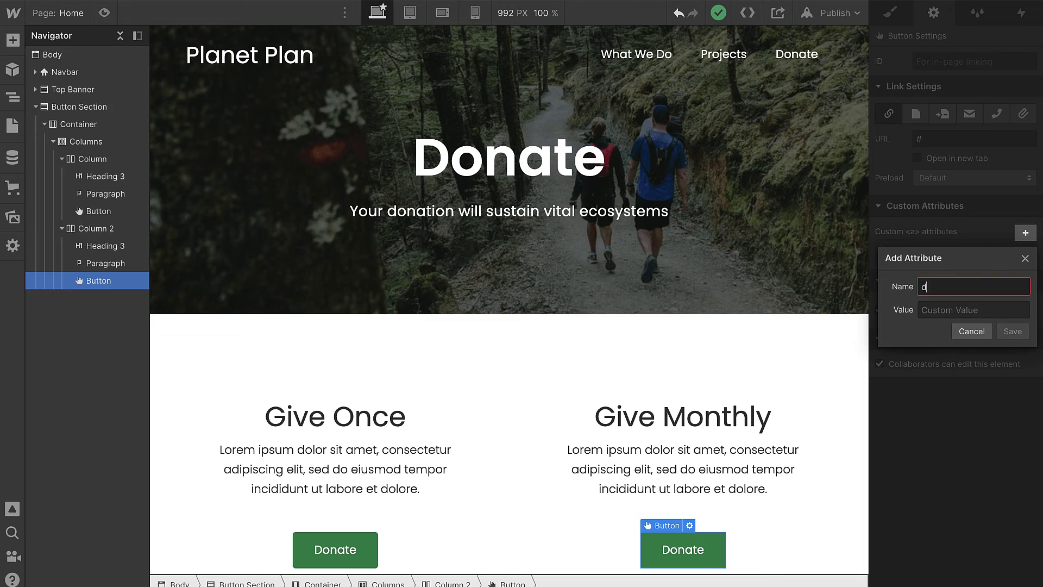
type("data-frequency")
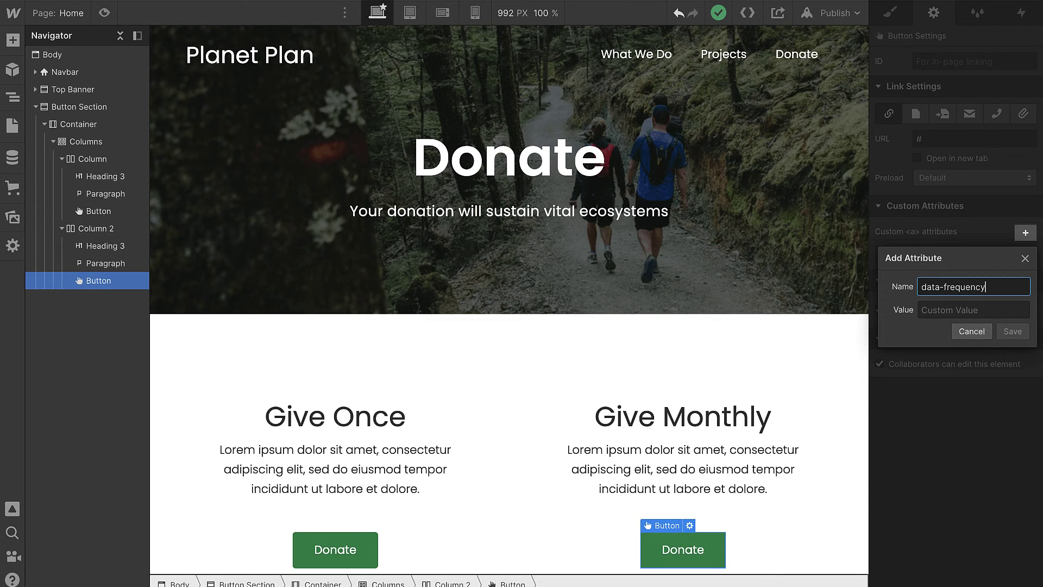
left_click(974, 311)
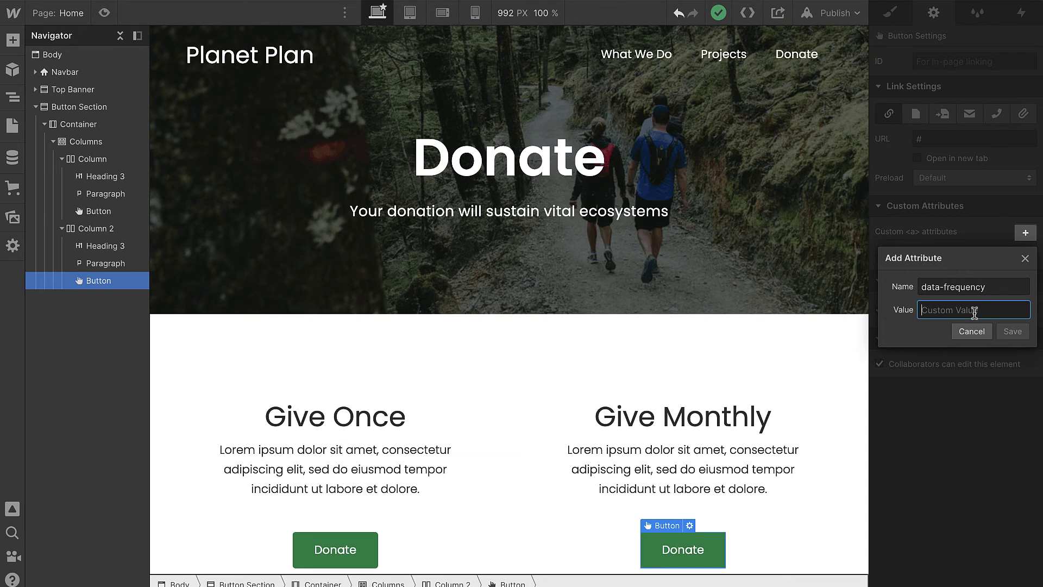
type("m")
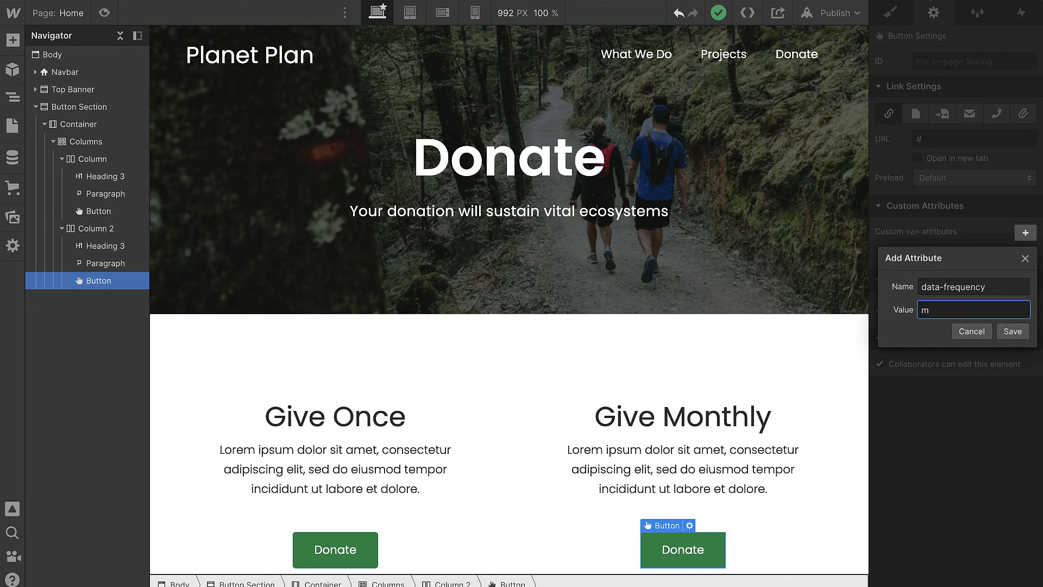
left_click(1013, 331)
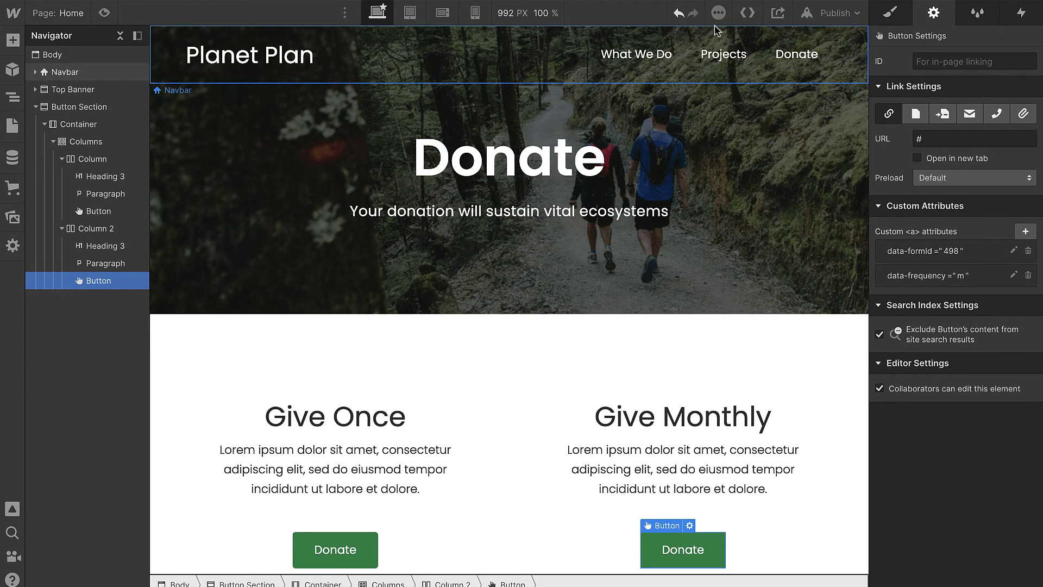
Republish the updated site to the planet-plan.webflow.io domain.
left_click(835, 14)
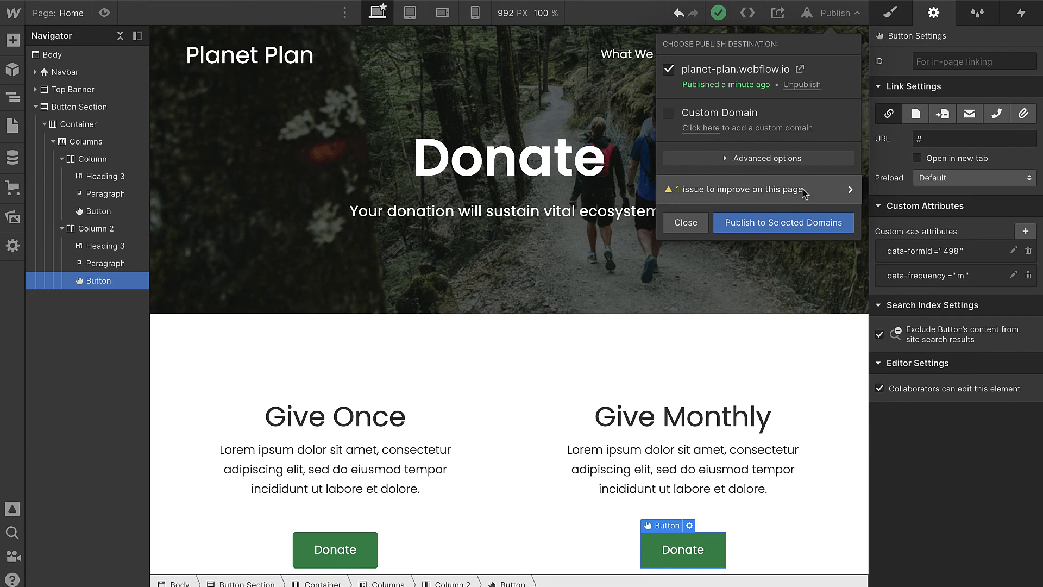
left_click(787, 228)
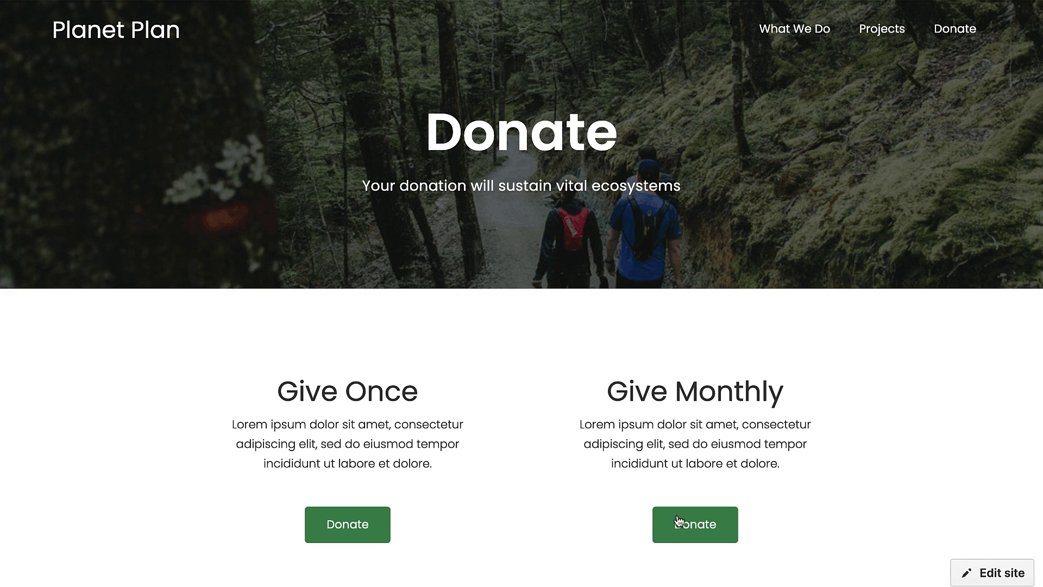
Confirm the live Give Monthly button opens the $100 form preset to Monthly, then close it.
left_click(696, 525)
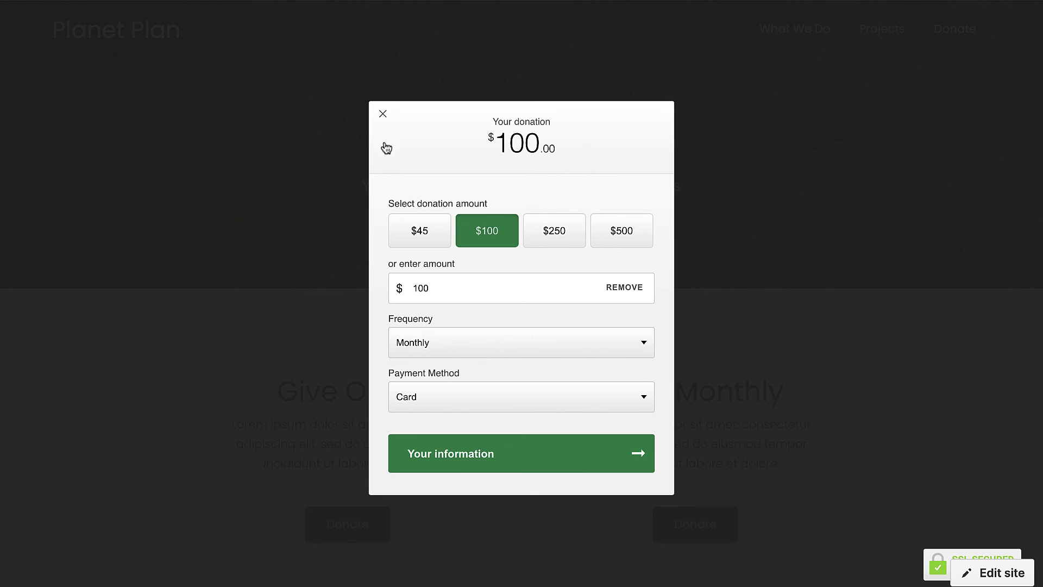
left_click(383, 115)
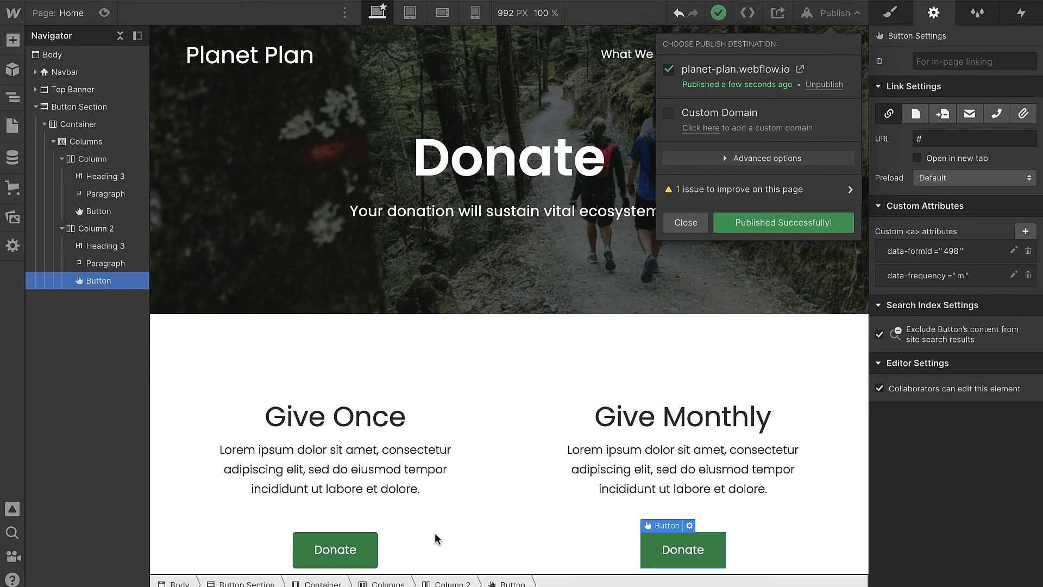
Close the publish panel and select the Give Once button to review its data-formId 498 attribute.
left_click(517, 380)
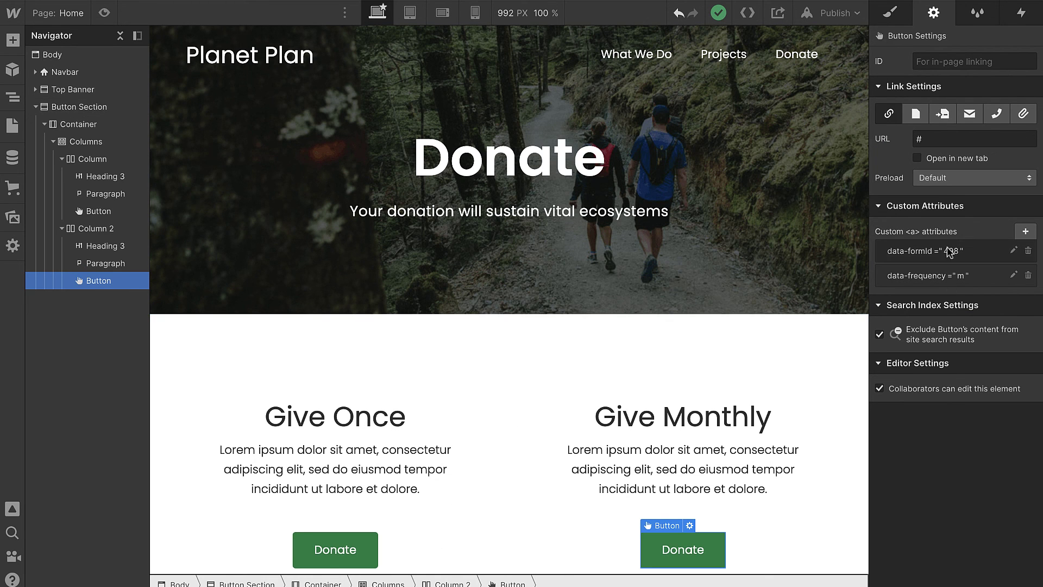
left_click(335, 535)
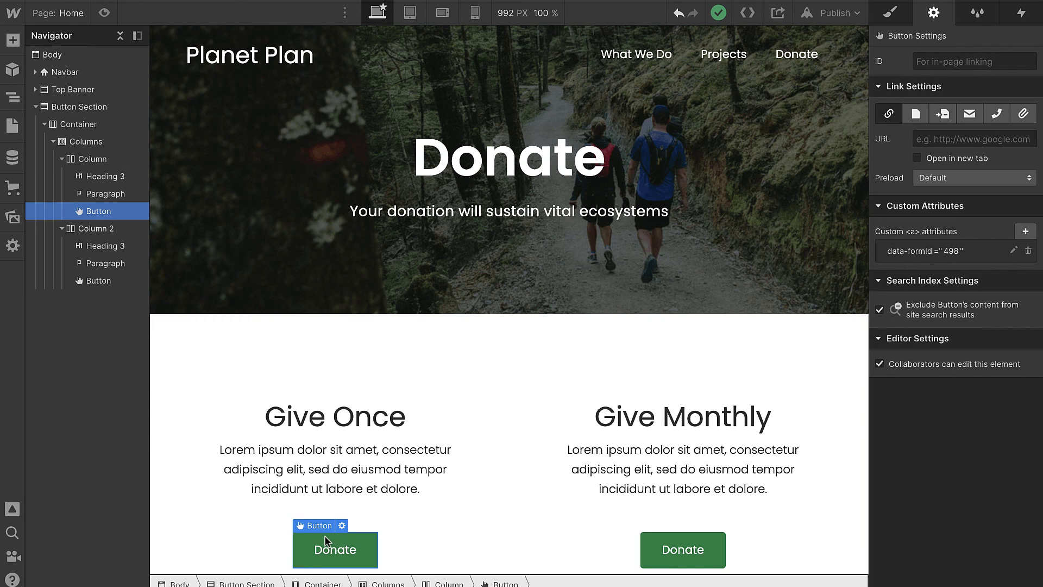